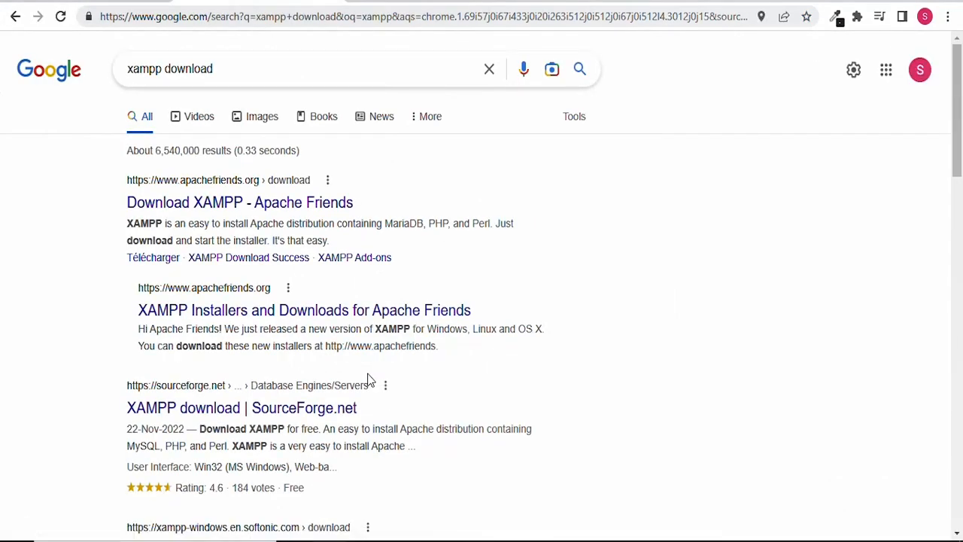
Download the XAMPP 8.1.12 Windows 64-bit installer from the Apache Friends site.
{"action": "left_click", "coordinate": [215, 207]}
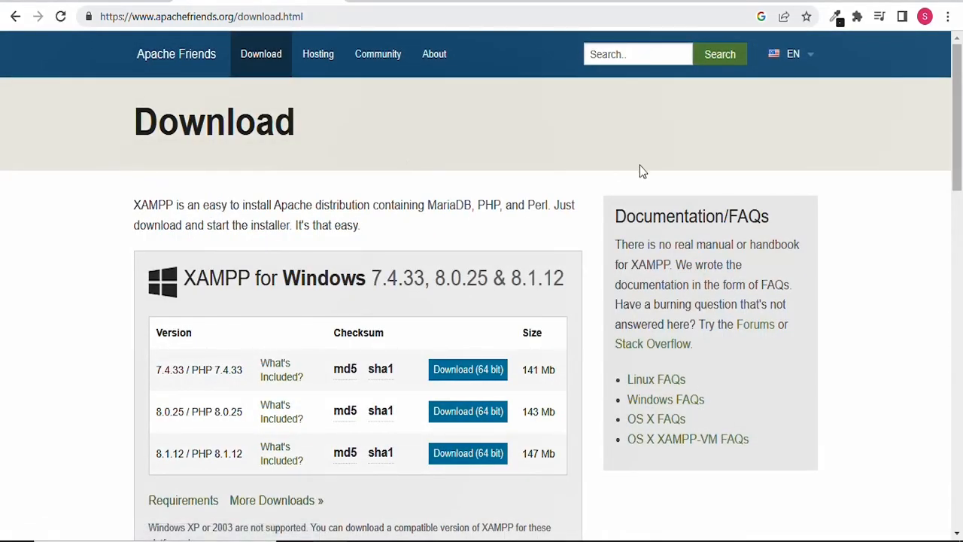
{"action": "mouse_move", "coordinate": [955, 160]}
{"action": "left_mouse_down"}
{"action": "mouse_move", "coordinate": [960, 495]}
{"action": "mouse_move", "coordinate": [960, 179]}
{"action": "left_mouse_up"}
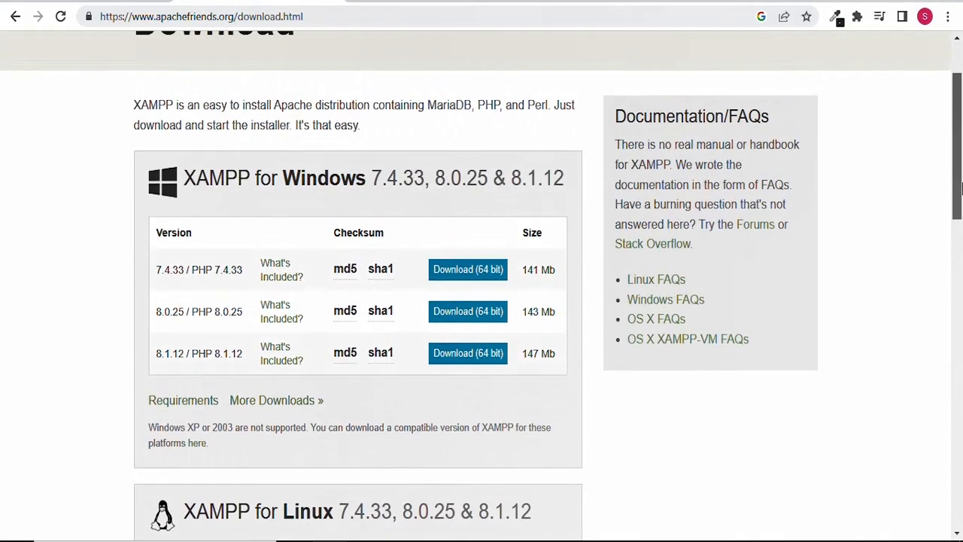
{"action": "left_click", "coordinate": [466, 353]}
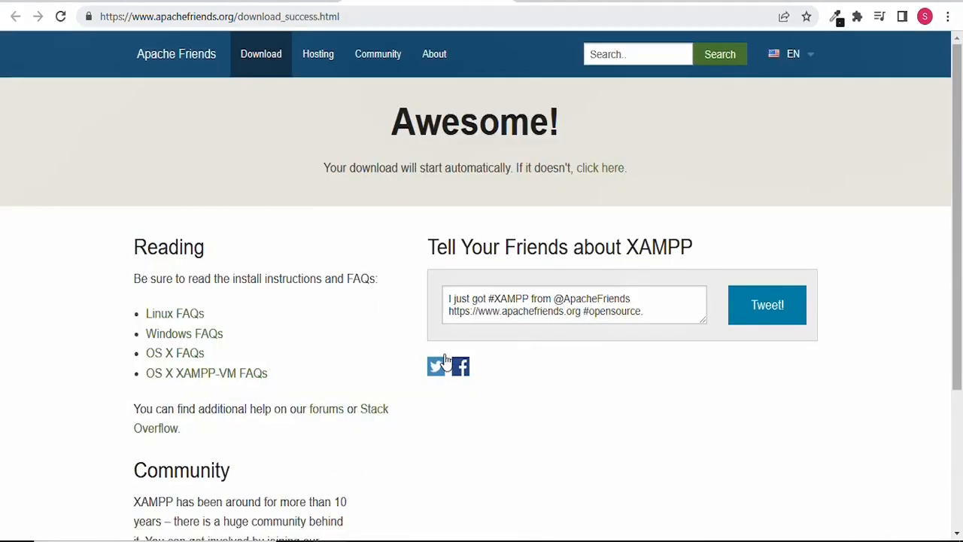
{"action": "key", "text": "ctrl+t"}
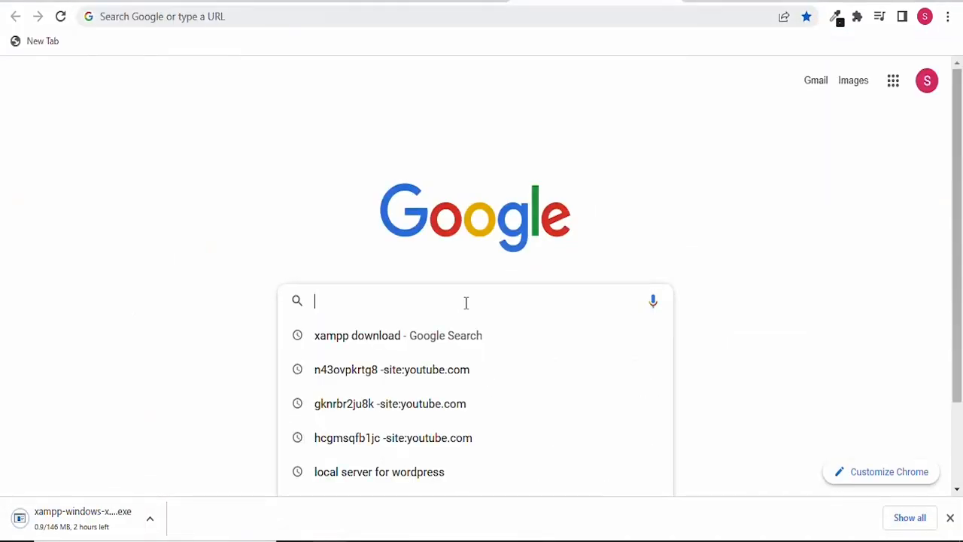
Download wordpress-6.1.1.zip from wordpress.org's Get WordPress page.
{"action": "type", "text": "wordpress"}
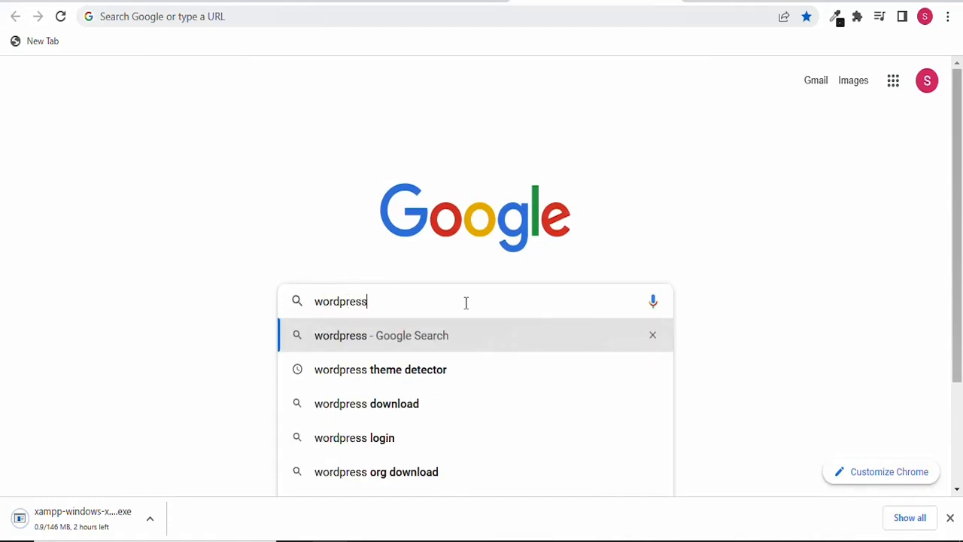
{"action": "type", "text": ".org"}
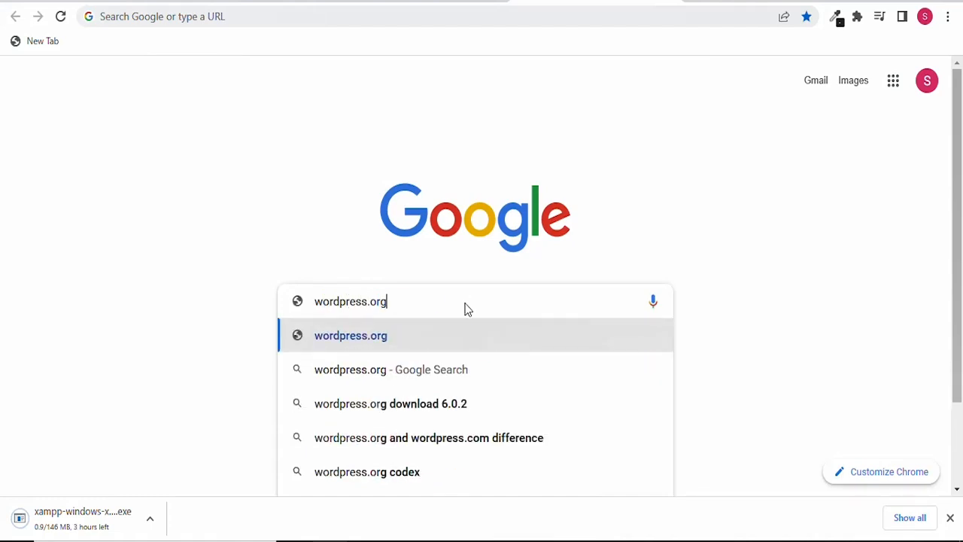
{"action": "left_click", "coordinate": [465, 309]}
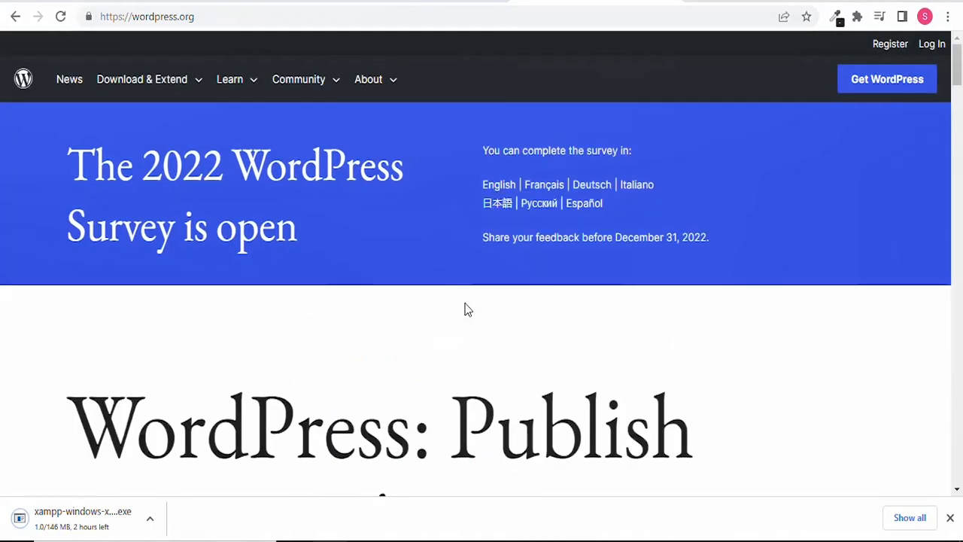
{"action": "left_click", "coordinate": [891, 96]}
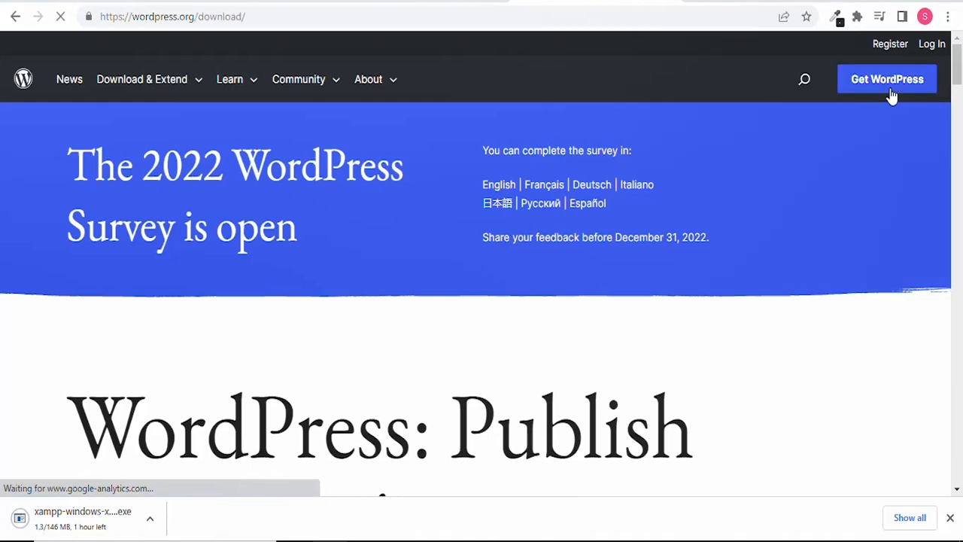
{"action": "left_click_drag", "start_coordinate": [958, 122], "coordinate": [961, 167]}
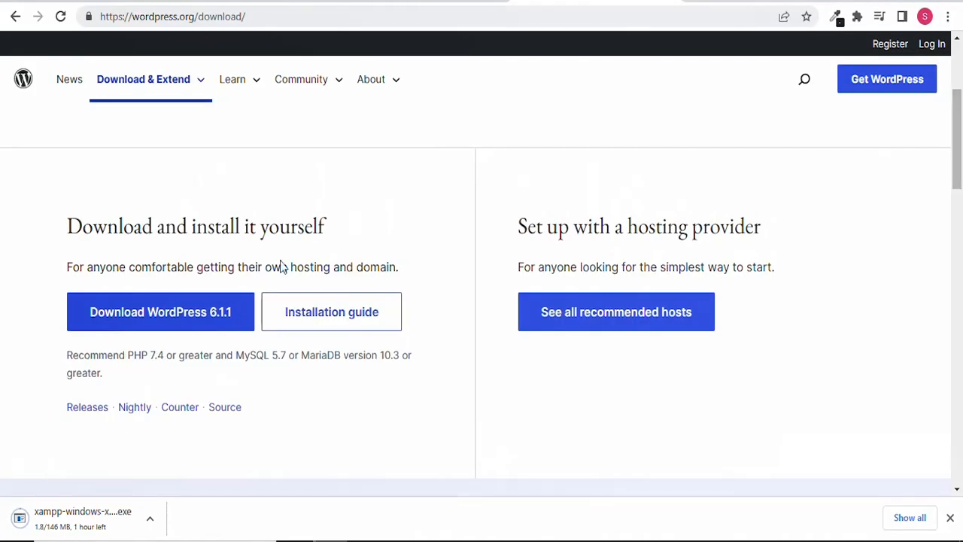
{"action": "left_click", "coordinate": [201, 316]}
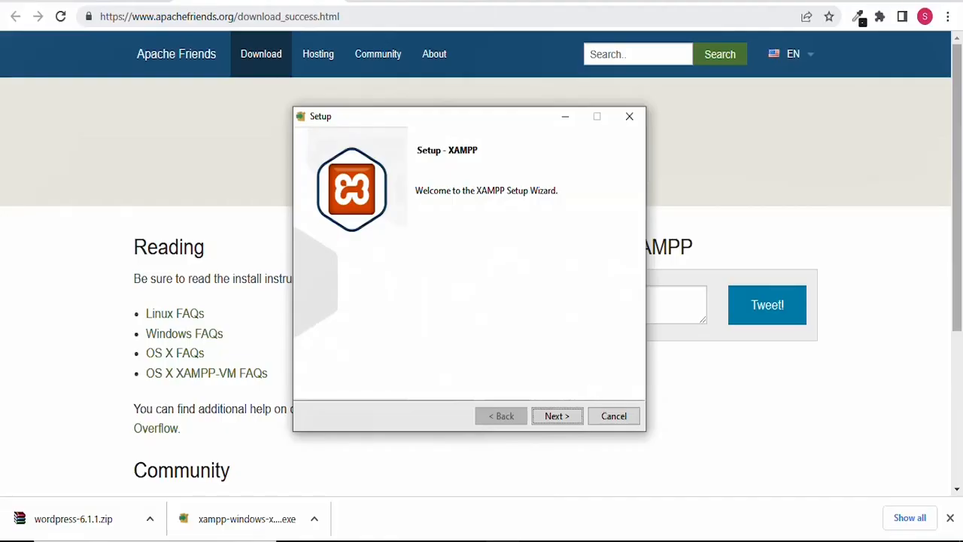
Install XAMPP to C:\xampp with default components and English, then open wordpress-6.1.1.zip.
{"action": "key", "text": "Return"}
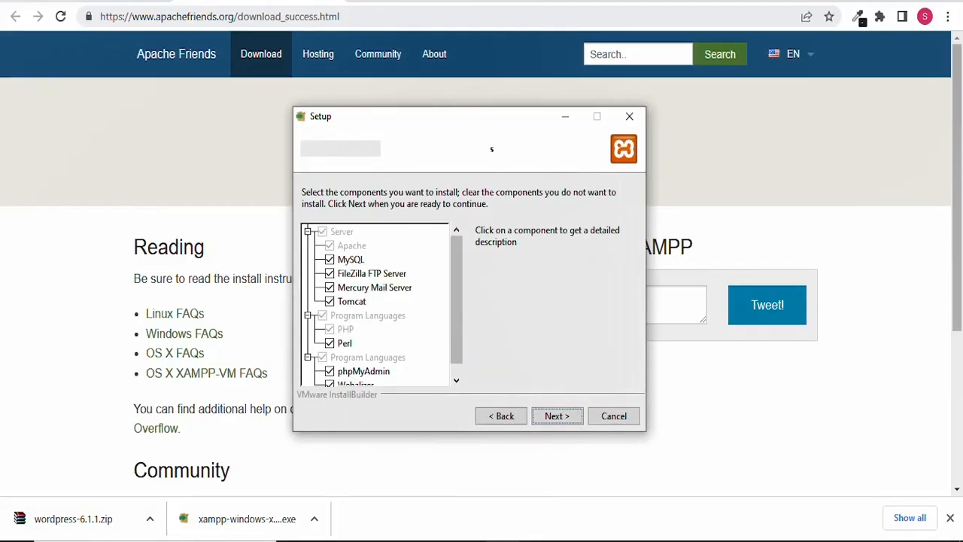
{"action": "key", "text": "Return"}
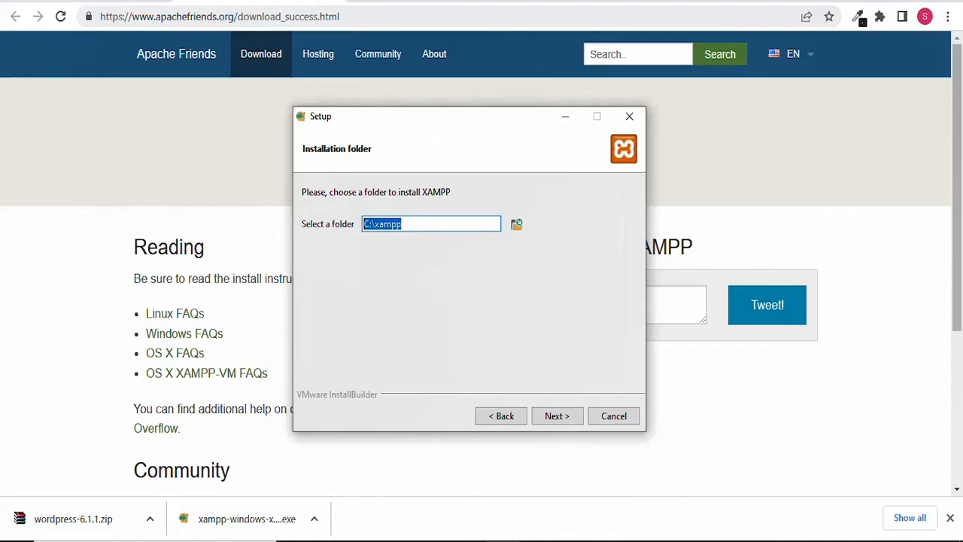
{"action": "key", "text": "Return"}
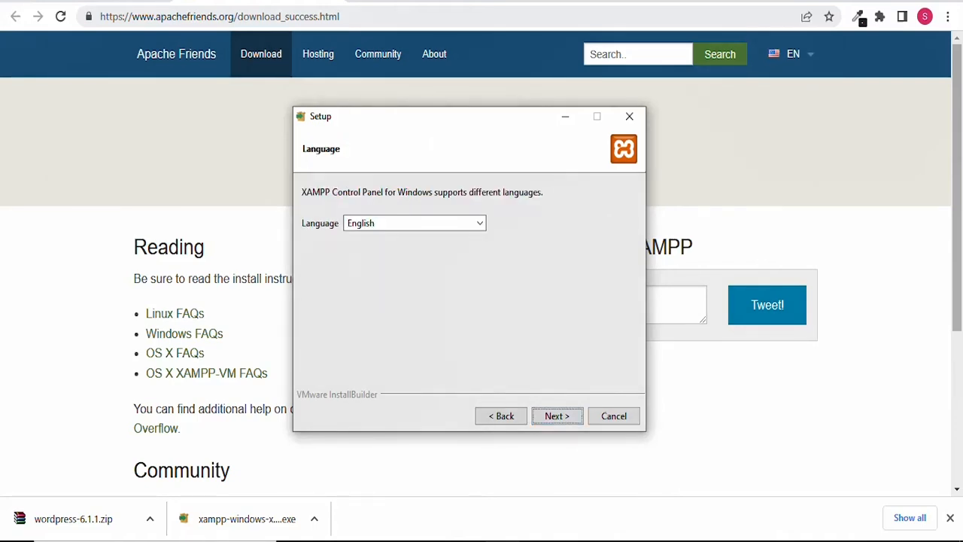
{"action": "key", "text": "Return"}
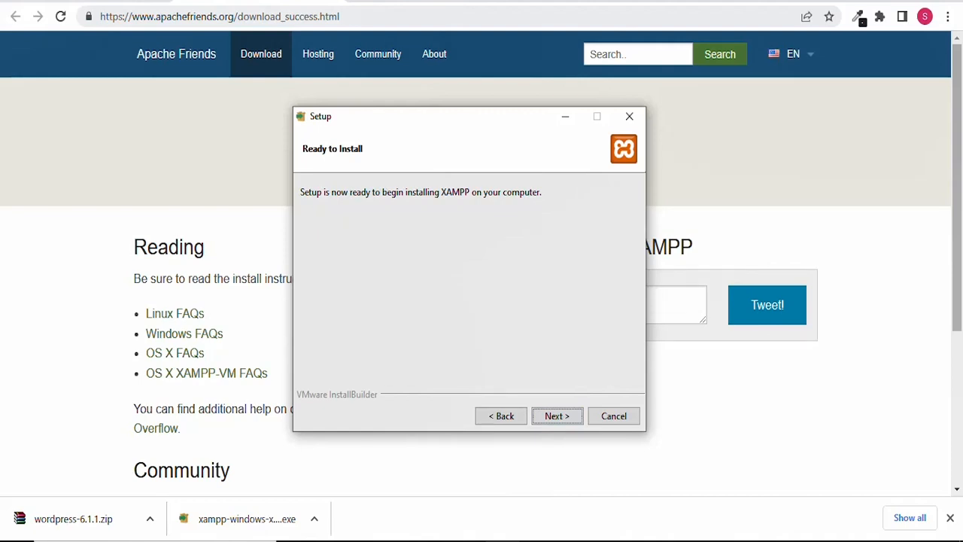
{"action": "key", "text": "Return"}
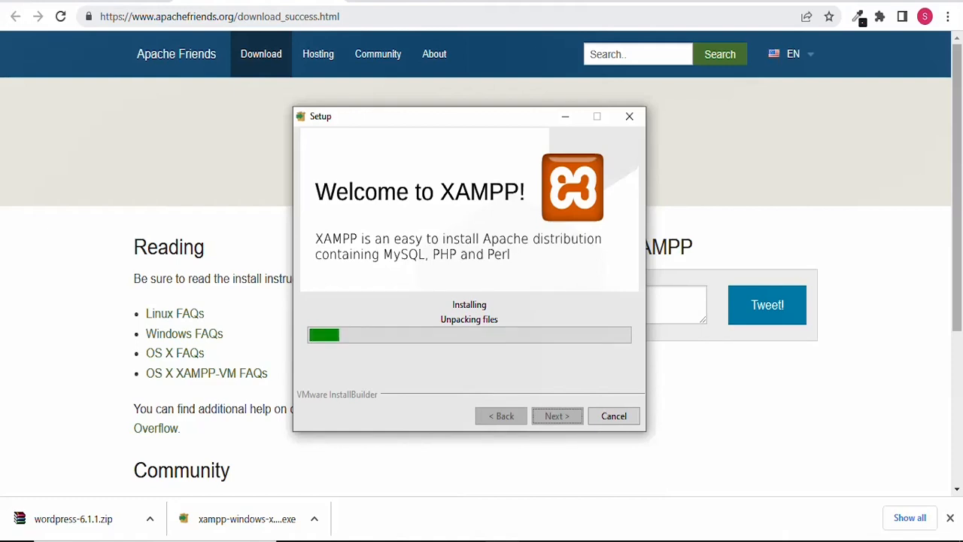
{"action": "left_click", "coordinate": [107, 530]}
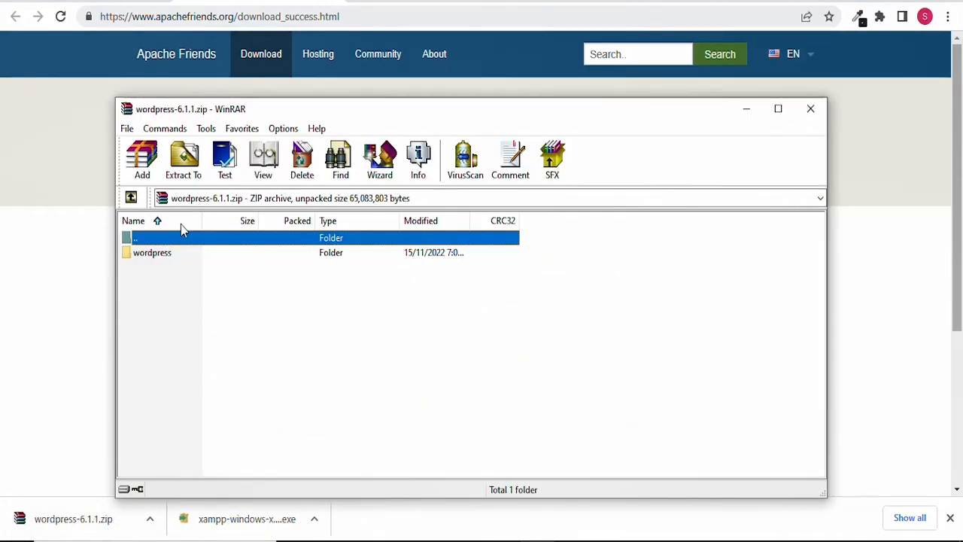
Extract the WordPress archive with WinRAR's Extract To, then minimize WinRAR.
{"action": "left_click", "coordinate": [188, 161]}
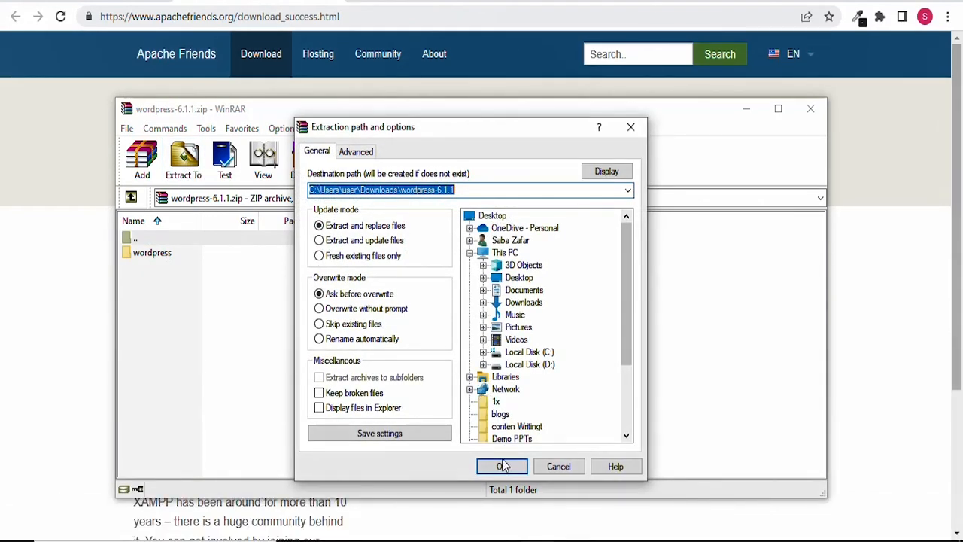
{"action": "double_click", "coordinate": [521, 355]}
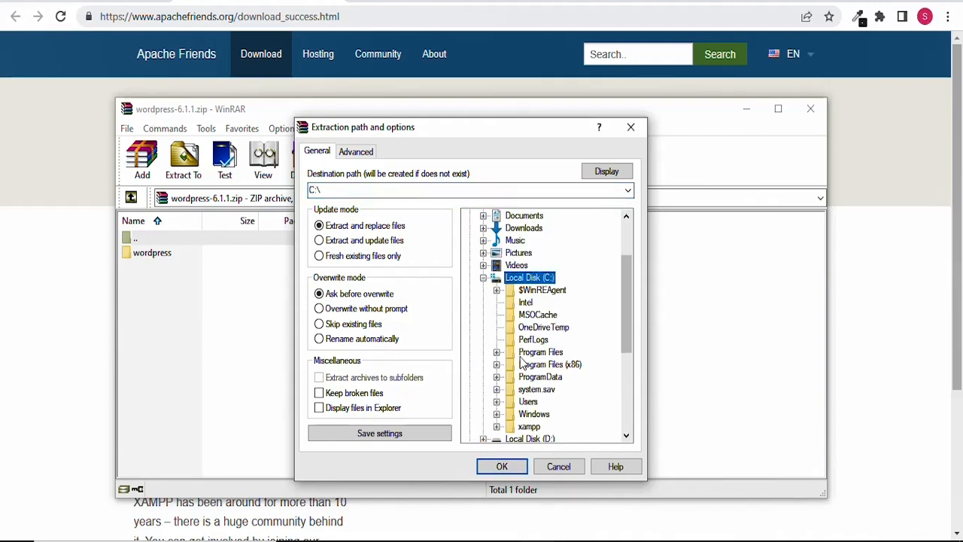
{"action": "left_click", "coordinate": [505, 468]}
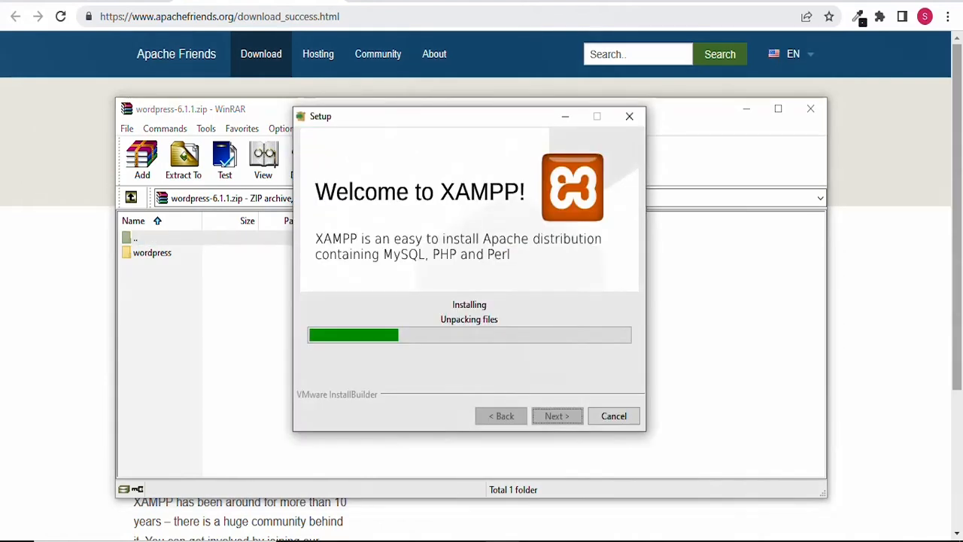
{"action": "left_click", "coordinate": [748, 110]}
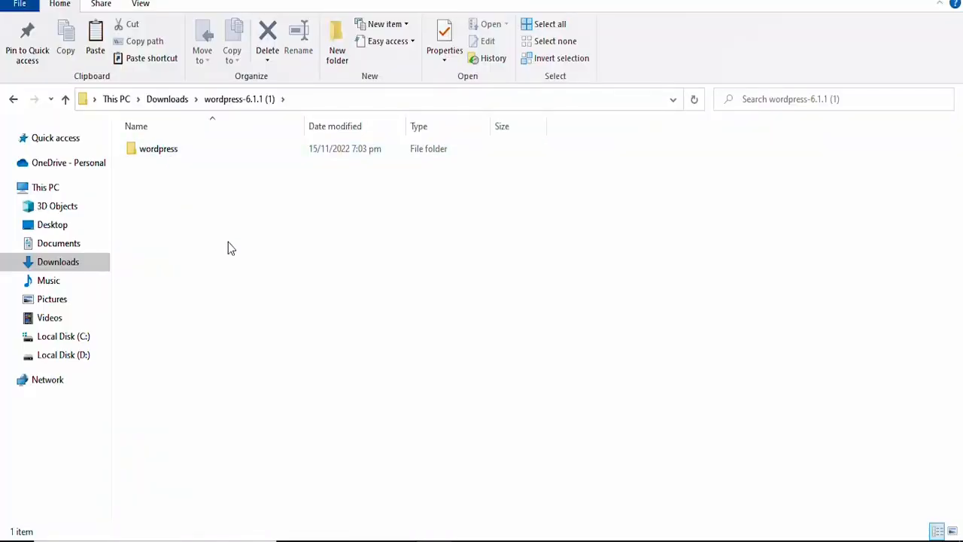
Copy all 19 items from the extracted wordpress folder.
{"action": "double_click", "coordinate": [174, 150]}
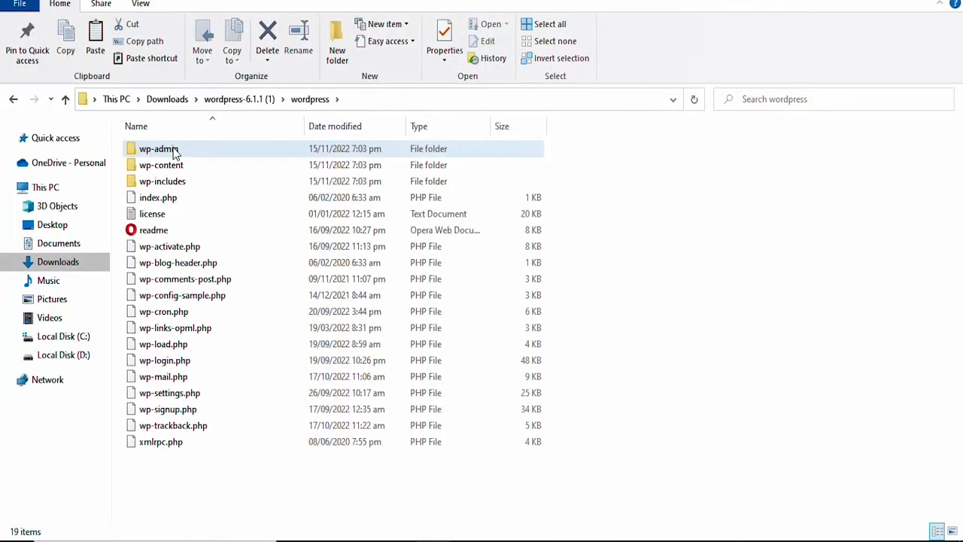
{"action": "left_click_drag", "start_coordinate": [608, 151], "coordinate": [133, 456]}
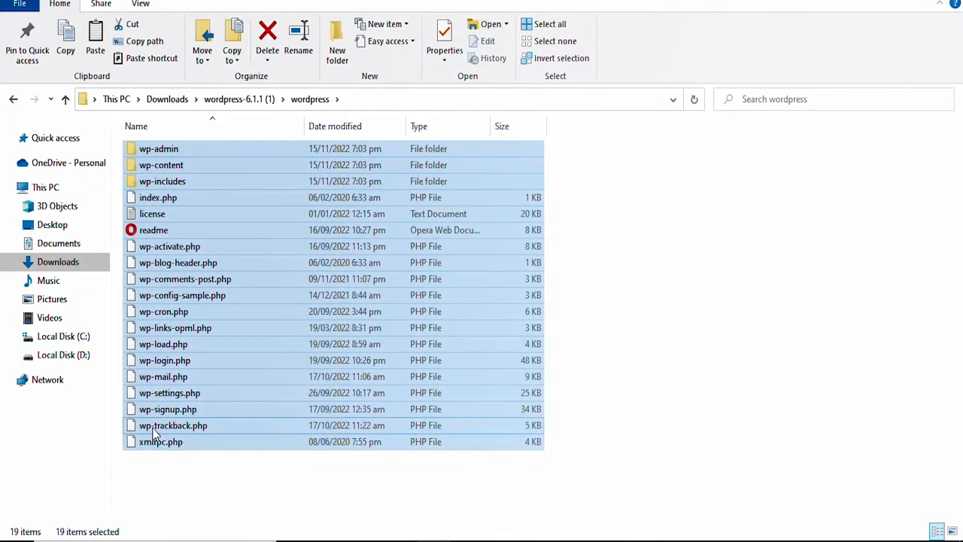
{"action": "right_click", "coordinate": [154, 208]}
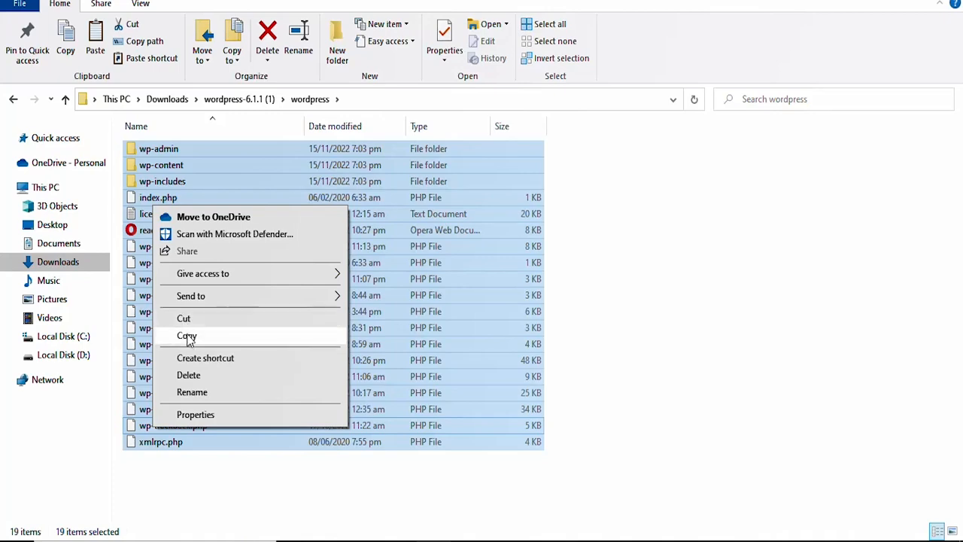
{"action": "left_click", "coordinate": [186, 338]}
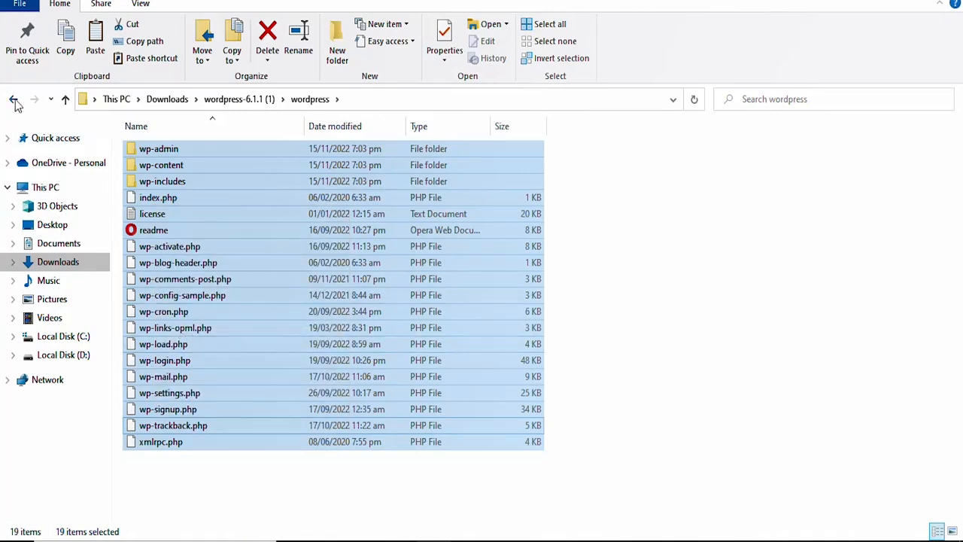
Browse to the C:\xampp\htdocs folder.
{"action": "left_click", "coordinate": [63, 336]}
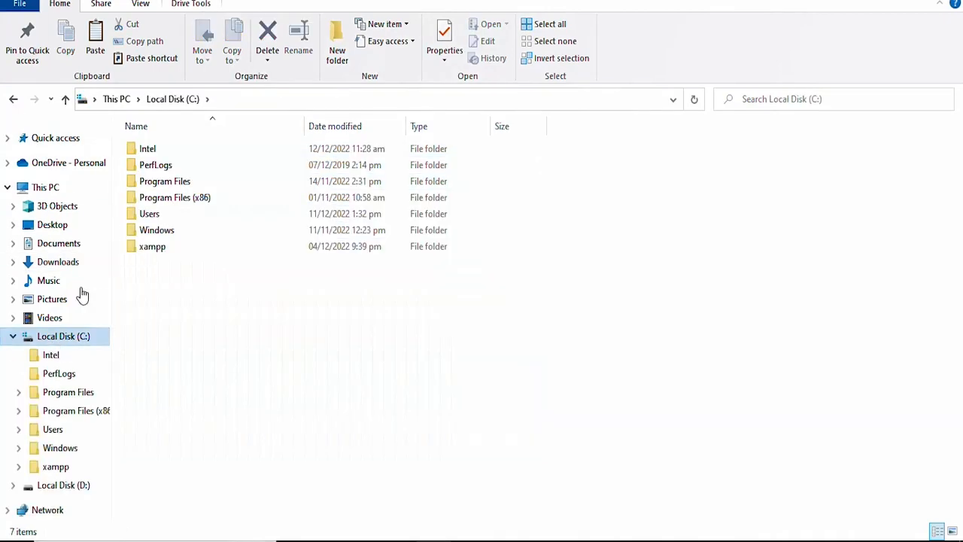
{"action": "double_click", "coordinate": [182, 247]}
{"action": "double_click", "coordinate": [163, 232]}
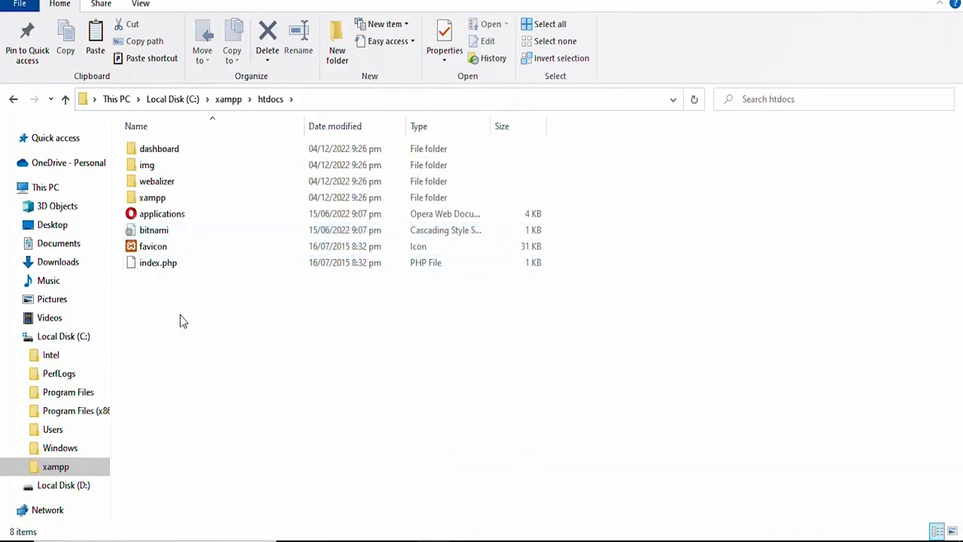
Create a new folder named 'project' inside htdocs.
{"action": "right_click", "coordinate": [181, 315]}
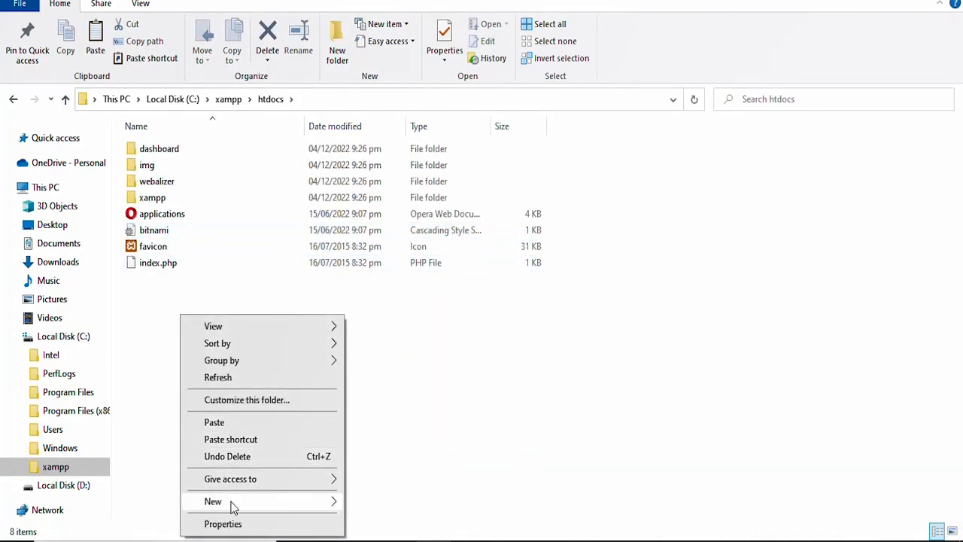
{"action": "mouse_move", "coordinate": [232, 502]}
{"action": "left_click", "coordinate": [391, 340]}
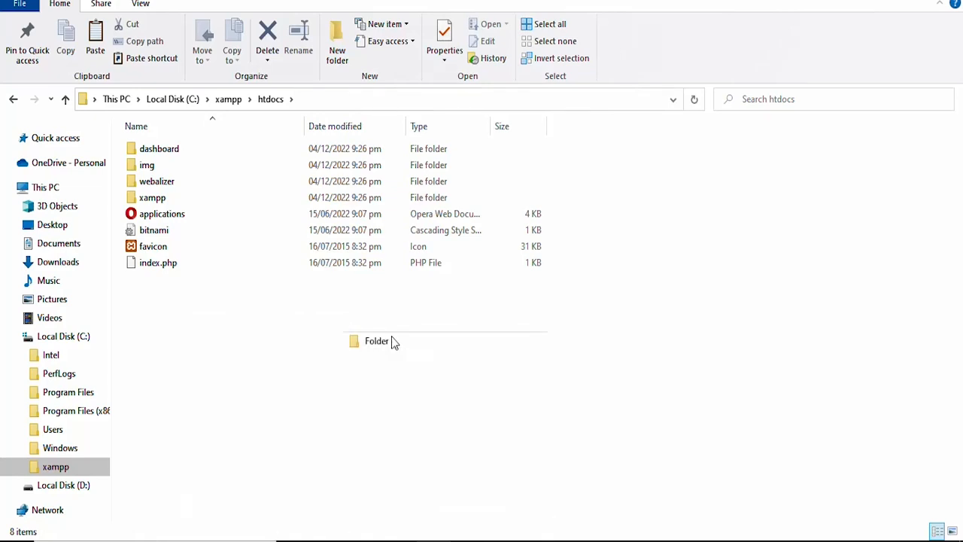
{"action": "type", "text": "p"}
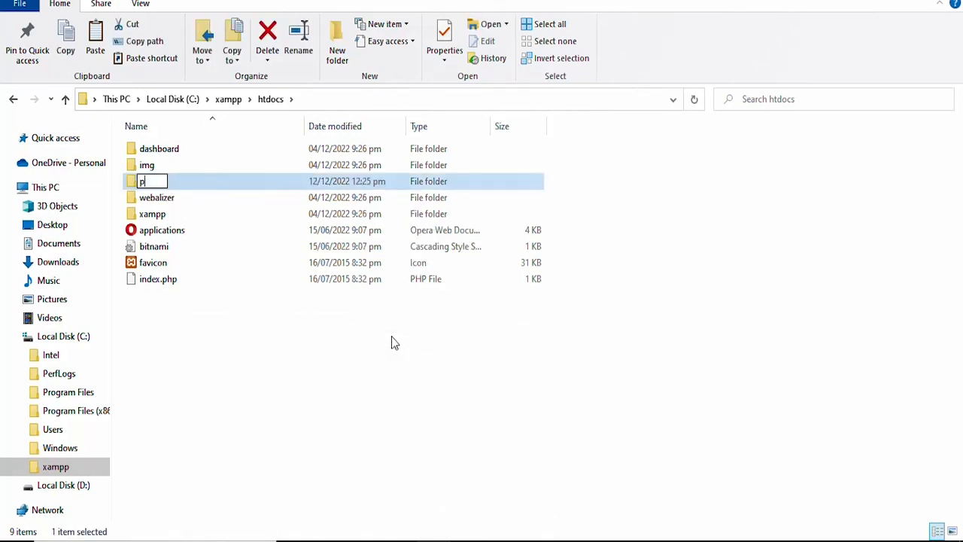
{"action": "type", "text": "roject"}
{"action": "left_click", "coordinate": [283, 338]}
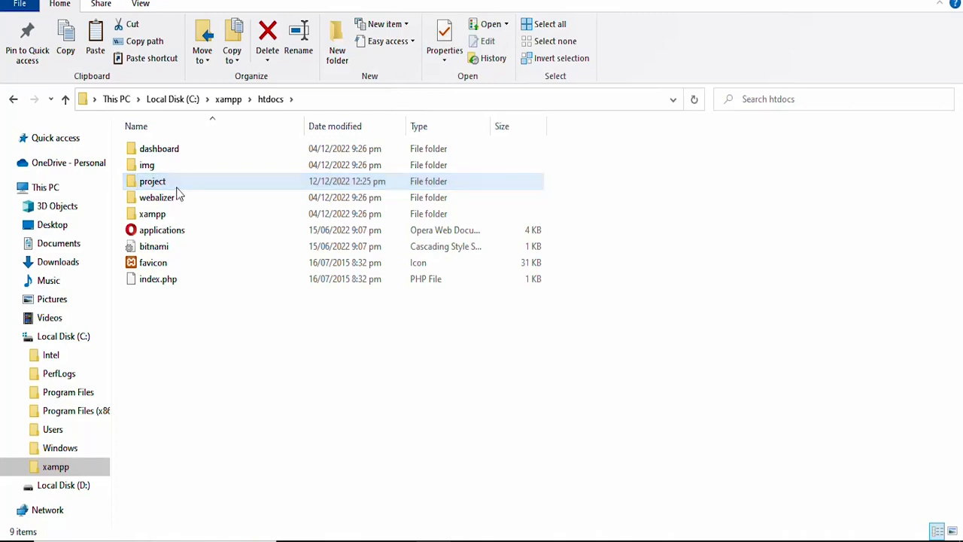
Paste the 19 WordPress files into the project folder.
{"action": "double_click", "coordinate": [176, 185]}
{"action": "right_click", "coordinate": [192, 216]}
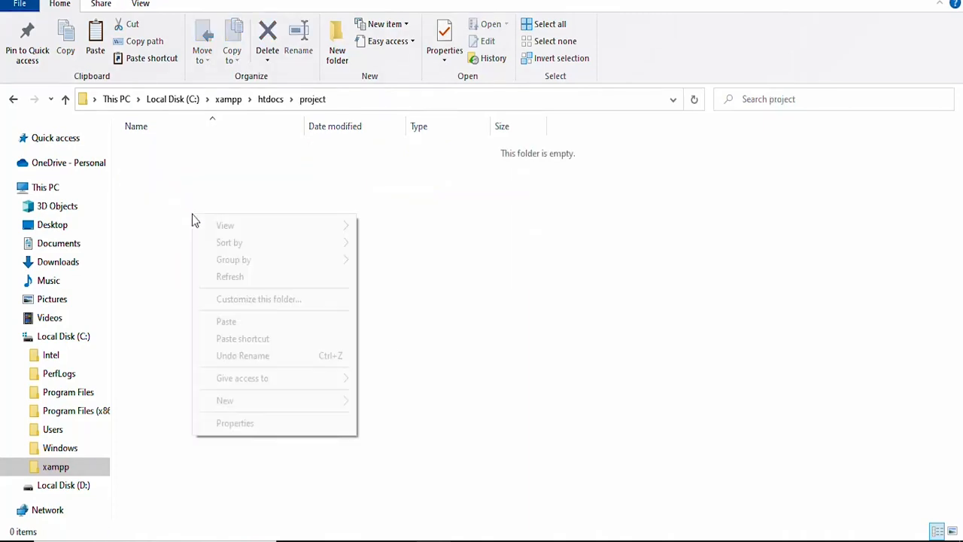
{"action": "left_click", "coordinate": [230, 323]}
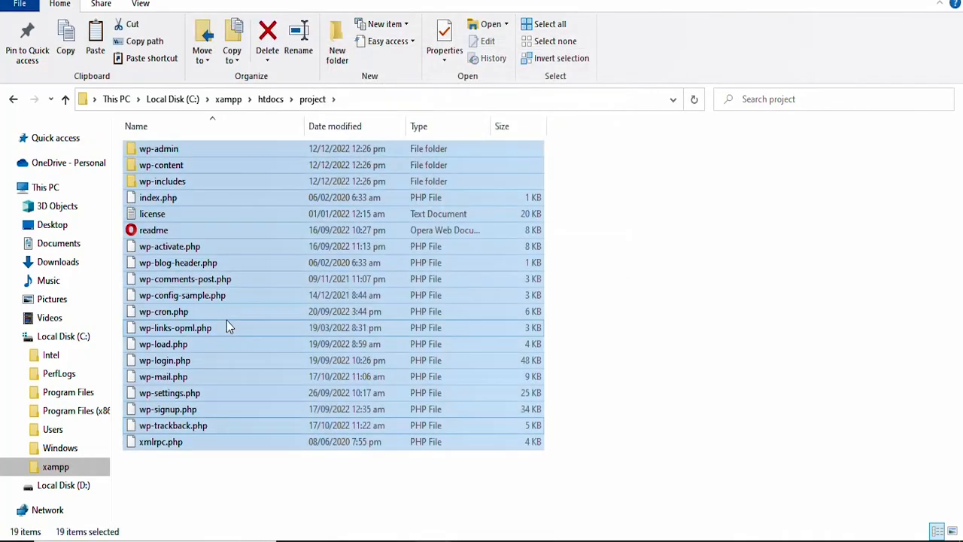
{"action": "left_click", "coordinate": [563, 276]}
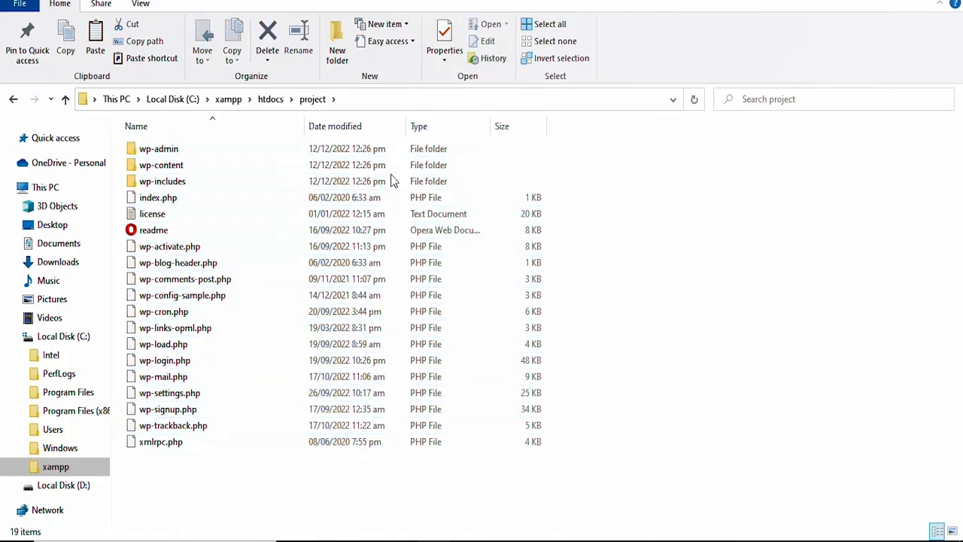
Go back up three levels to Local Disk (C:).
{"action": "left_click", "coordinate": [13, 100]}
{"action": "left_click", "coordinate": [13, 100]}
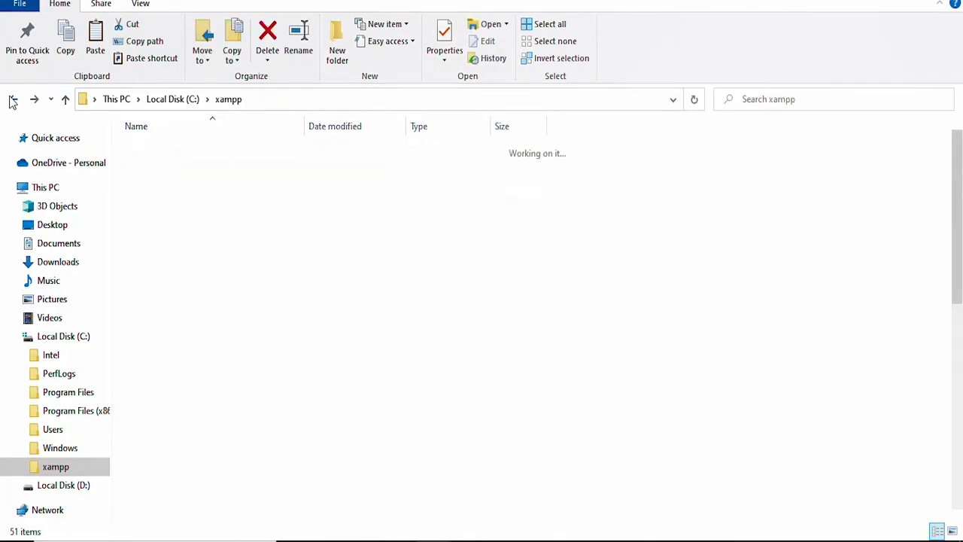
{"action": "left_click", "coordinate": [12, 100]}
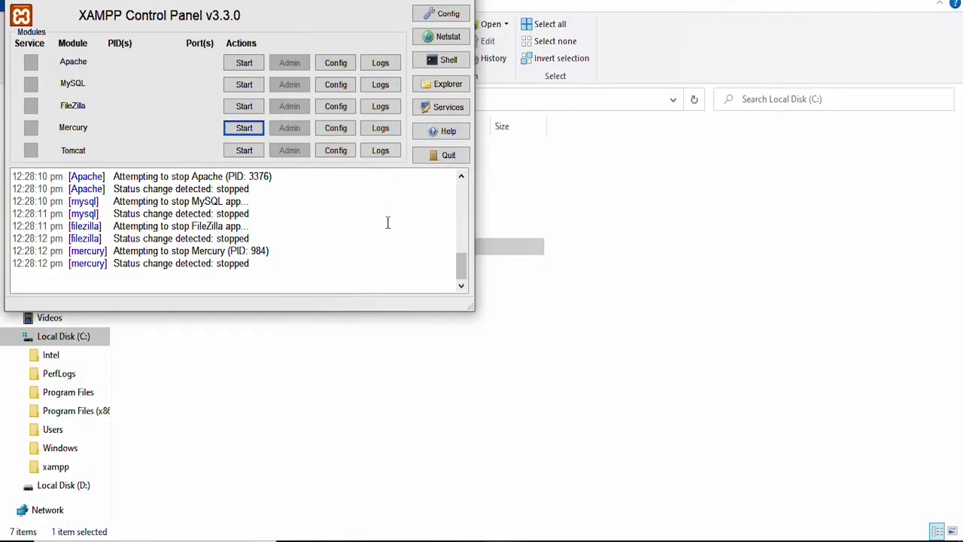
Start the Apache, MySQL and FileZilla modules in XAMPP Control Panel.
{"action": "left_click", "coordinate": [252, 65]}
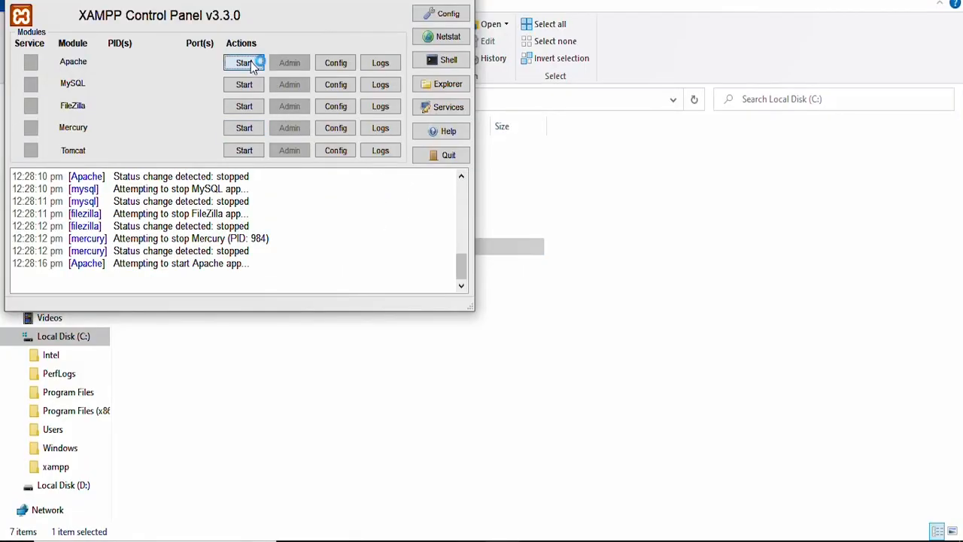
{"action": "left_click", "coordinate": [251, 83]}
{"action": "left_click", "coordinate": [245, 103]}
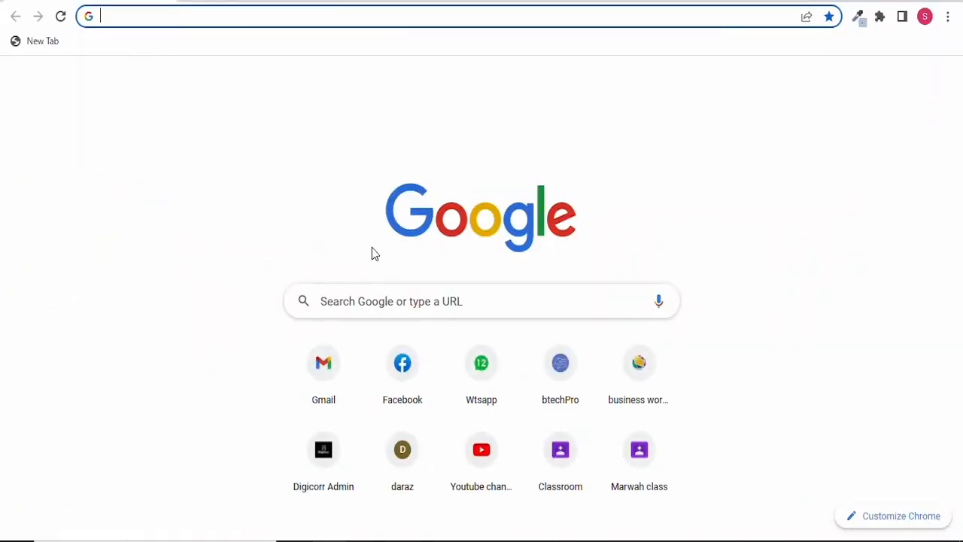
Load localhost/phpmyadmin in the new Chrome tab.
{"action": "left_click", "coordinate": [371, 296]}
{"action": "type", "text": "localhost/p"}
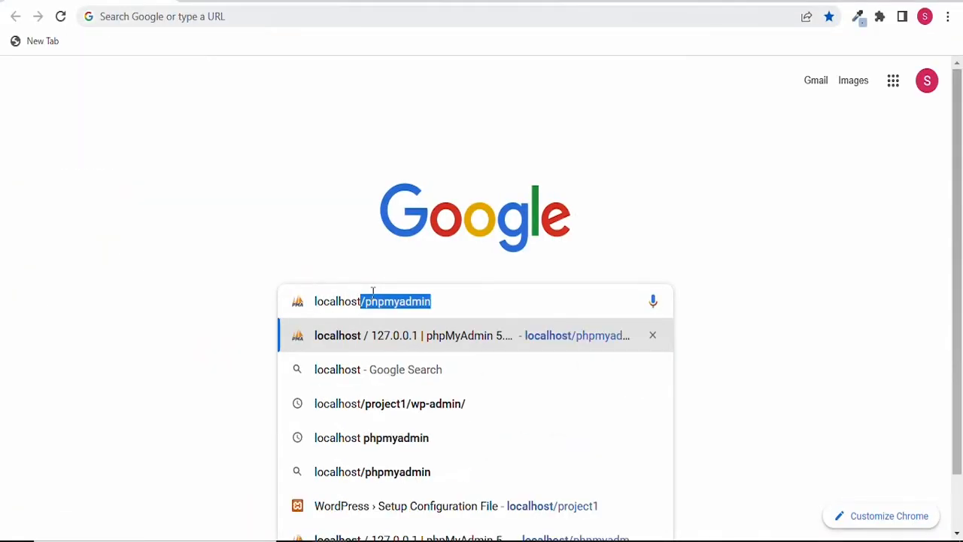
{"action": "type", "text": "hpm"}
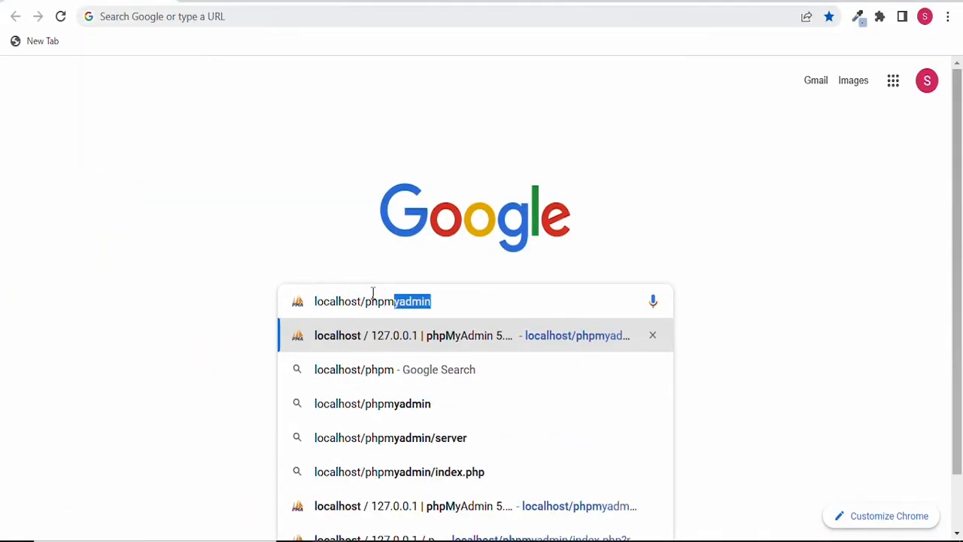
{"action": "type", "text": "yadmin"}
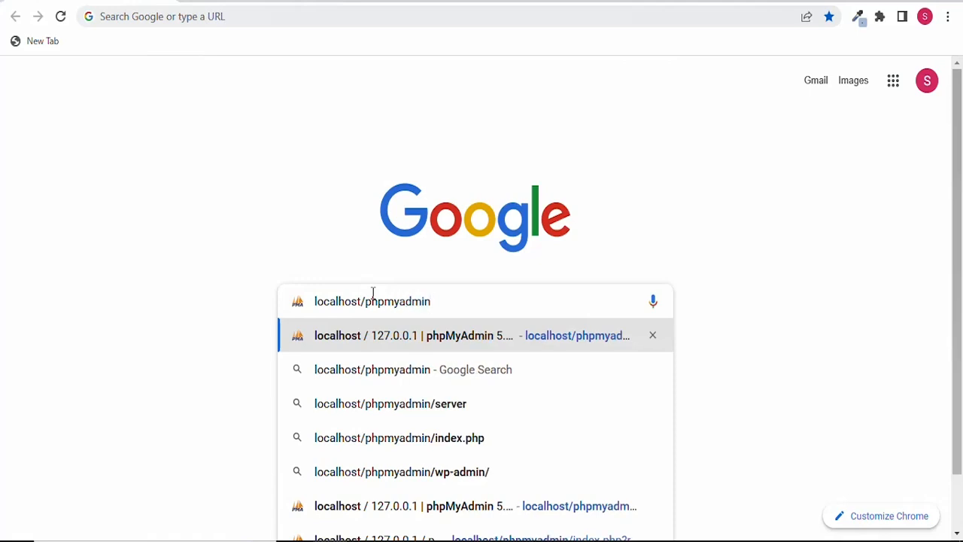
{"action": "key", "text": "Return"}
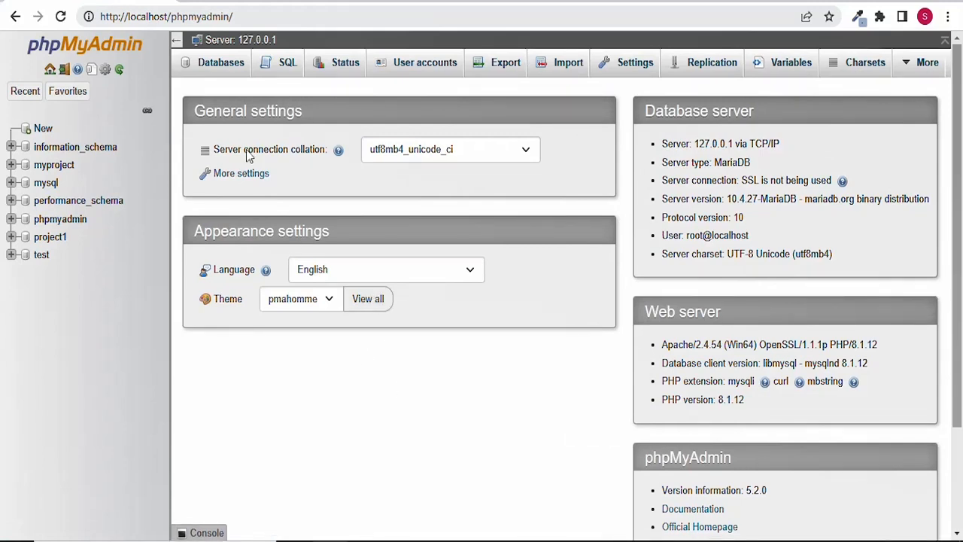
Create a database named 'project' from phpMyAdmin's Databases tab.
{"action": "left_click", "coordinate": [232, 66]}
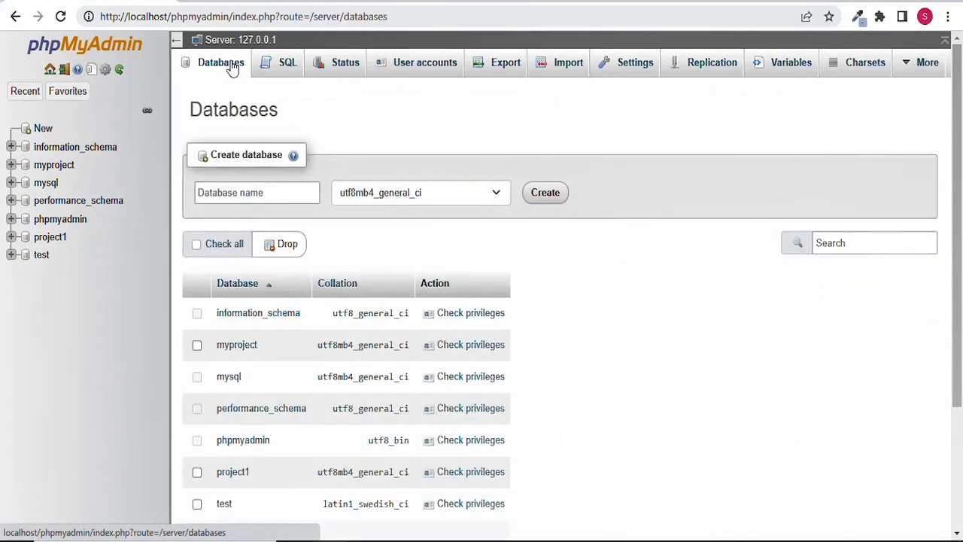
{"action": "left_click", "coordinate": [253, 199]}
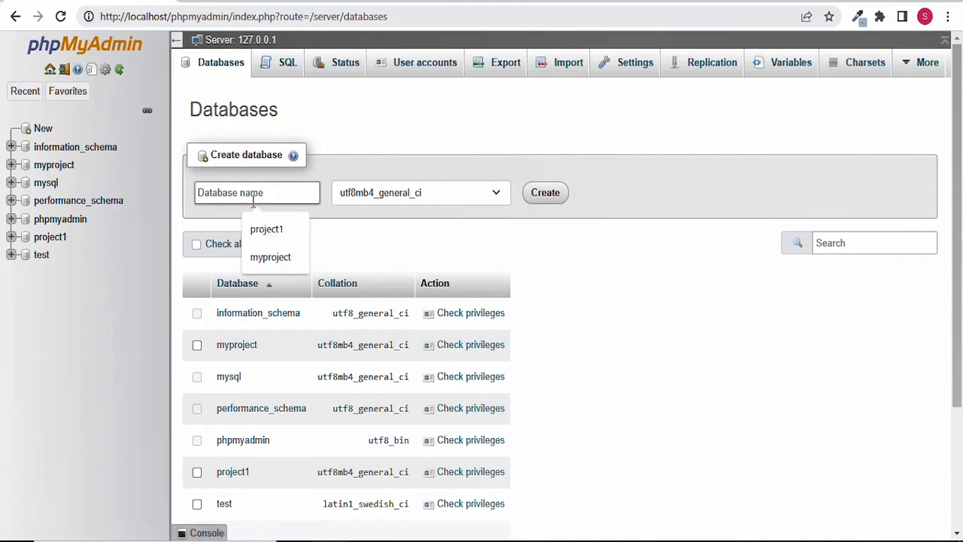
{"action": "type", "text": "prok"}
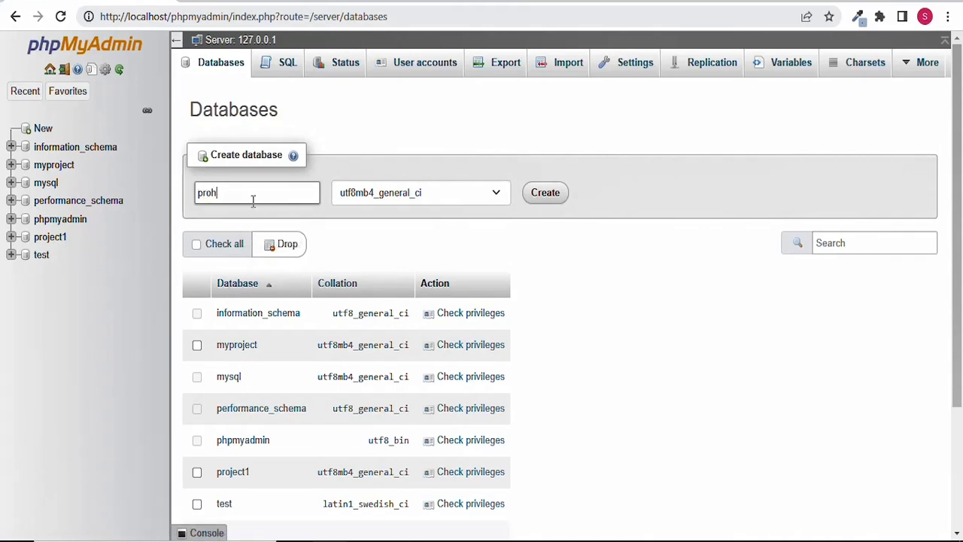
{"action": "key", "text": "BackSpace"}
{"action": "type", "text": "j"}
{"action": "key", "text": "BackSpace"}
{"action": "key", "text": "BackSpace"}
{"action": "key", "text": "BackSpace"}
{"action": "key", "text": "BackSpace"}
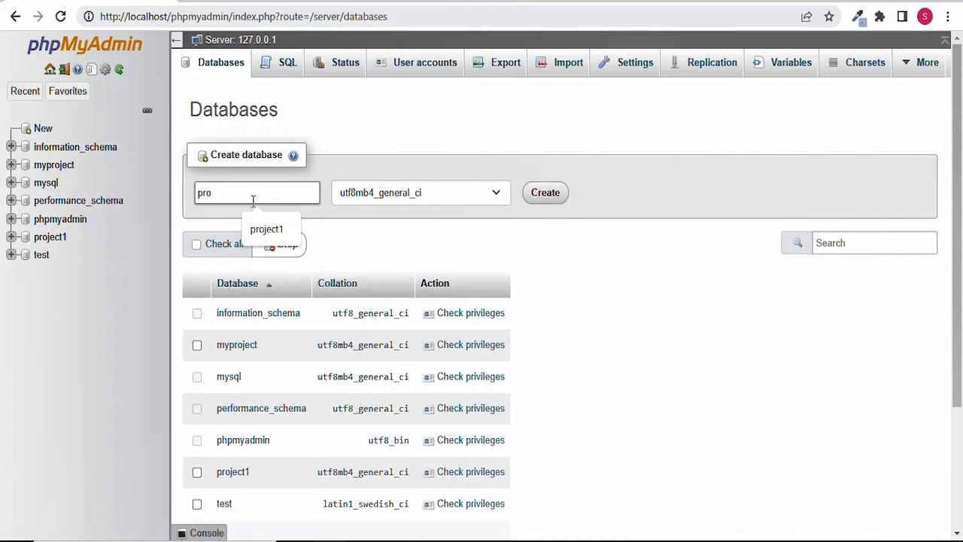
{"action": "type", "text": "project"}
{"action": "left_click", "coordinate": [544, 195]}
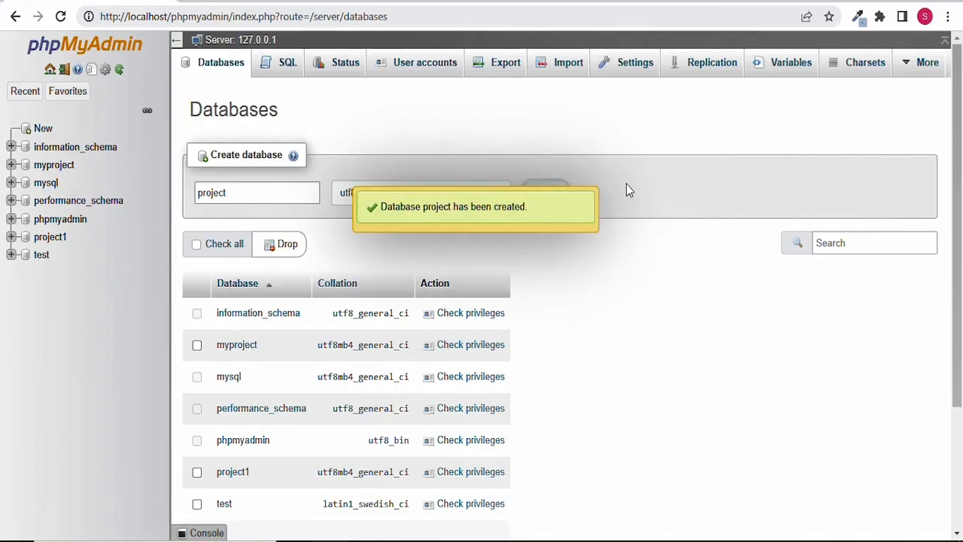
{"action": "key", "text": "ctrl+t"}
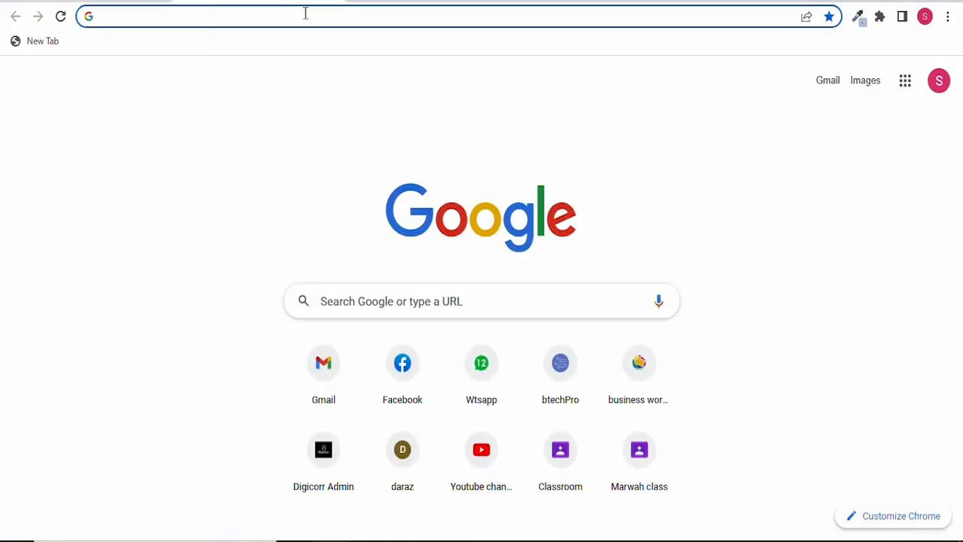
Load localhost/project, removing the autocompleted 1 from the address.
{"action": "type", "text": "lo"}
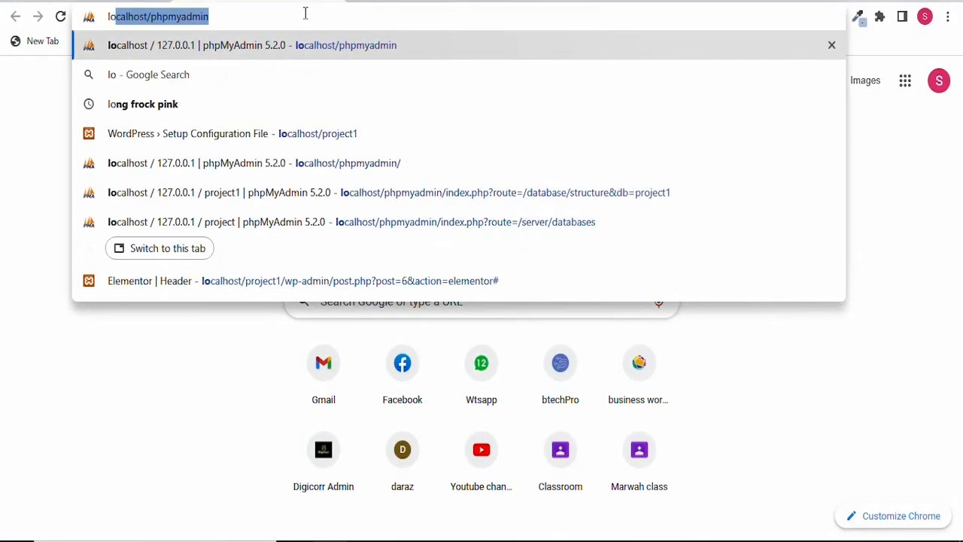
{"action": "type", "text": "calhost"}
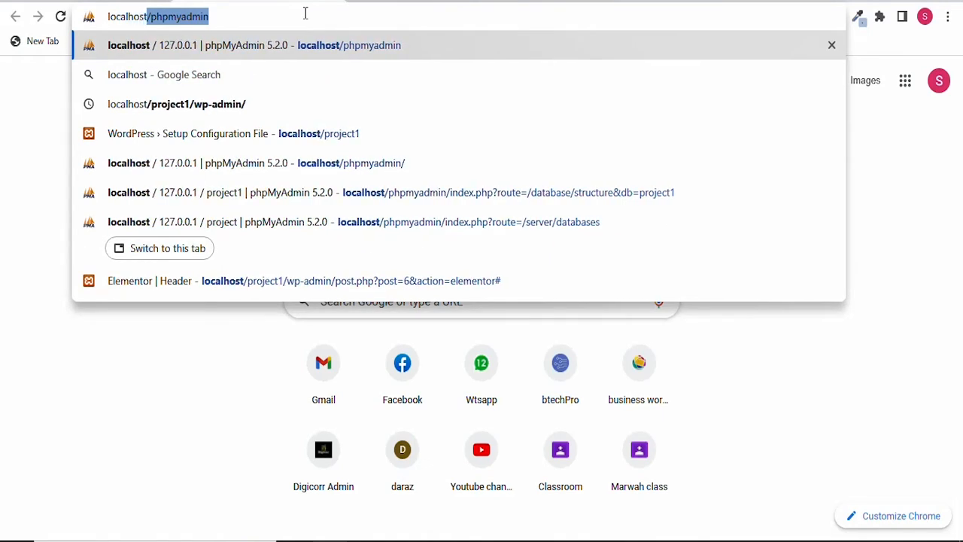
{"action": "type", "text": "/pr"}
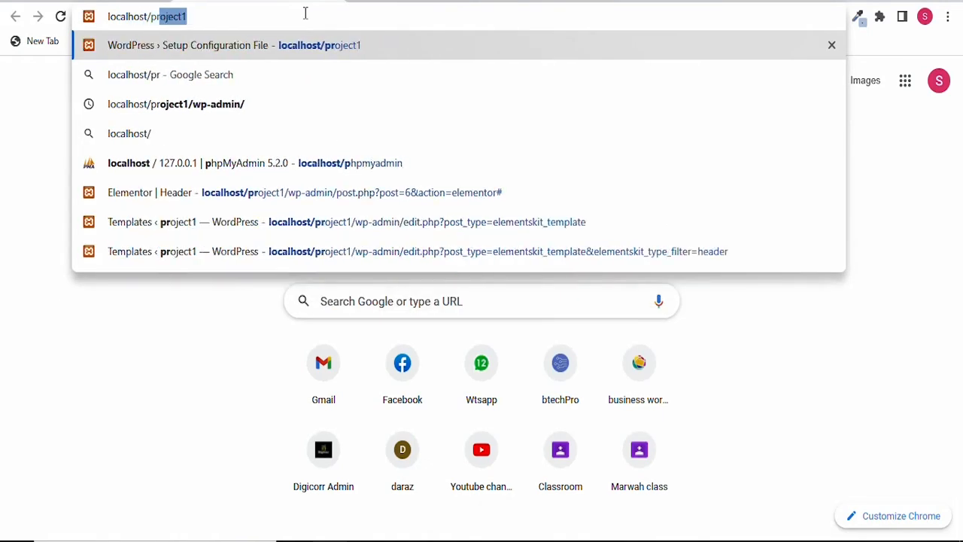
{"action": "type", "text": "oject"}
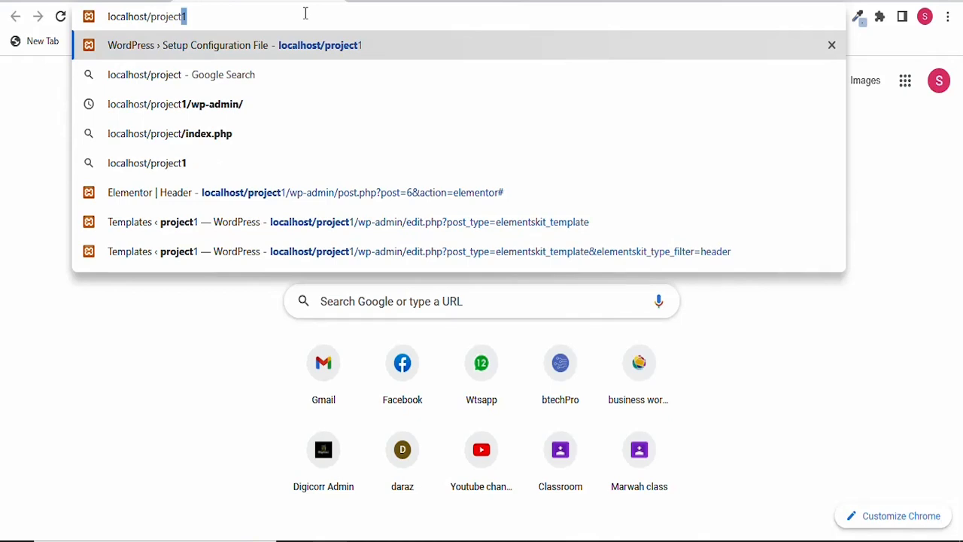
{"action": "key", "text": "Delete"}
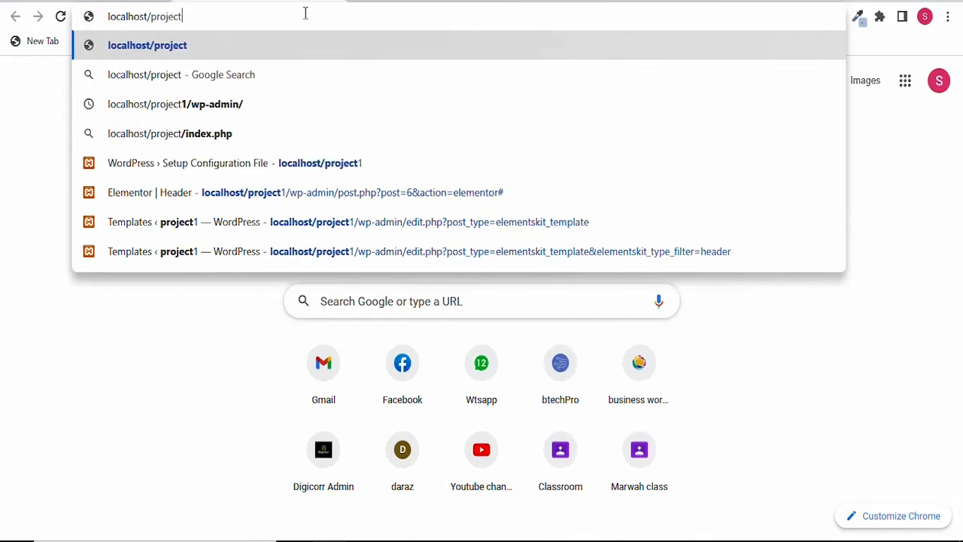
{"action": "key", "text": "Return"}
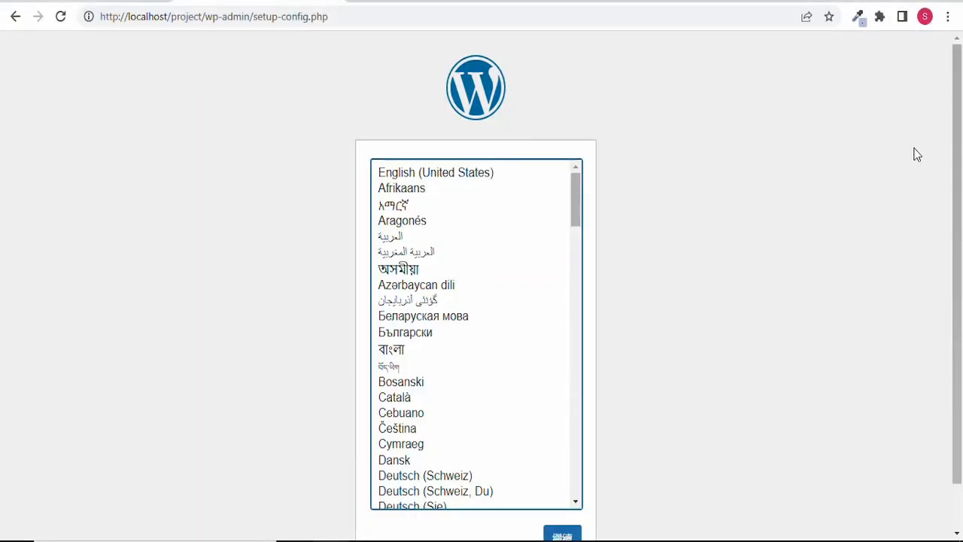
Choose English (United States) as the setup language and proceed past the welcome screen.
{"action": "left_click", "coordinate": [481, 176]}
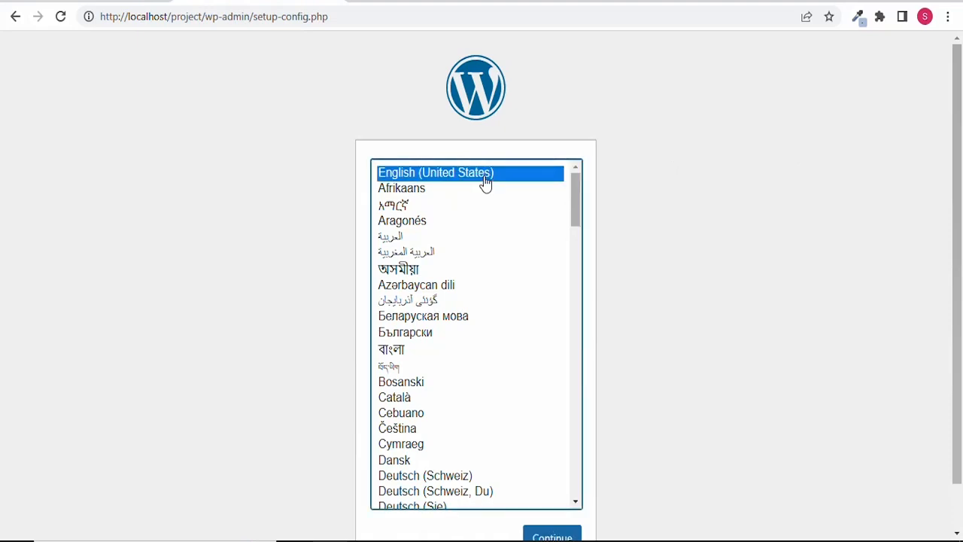
{"action": "left_click_drag", "start_coordinate": [955, 267], "coordinate": [956, 295]}
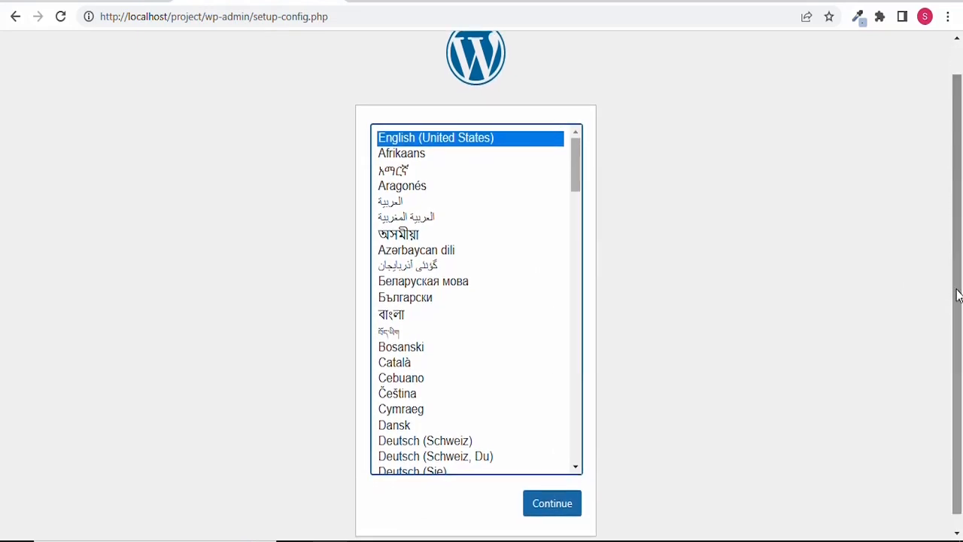
{"action": "left_click", "coordinate": [553, 510]}
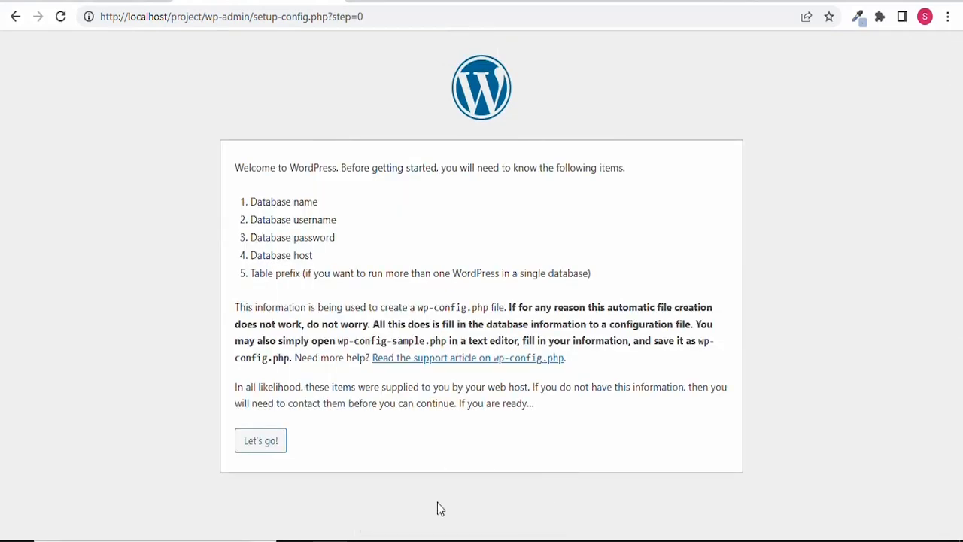
{"action": "left_click", "coordinate": [265, 448]}
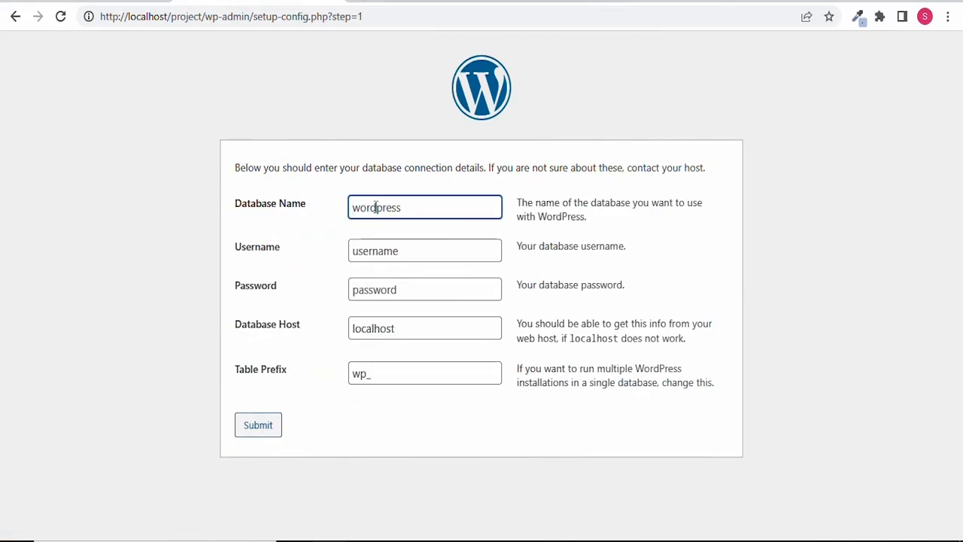
Connect to database 'project' with username 'root', then start the installation.
{"action": "left_click", "coordinate": [411, 209]}
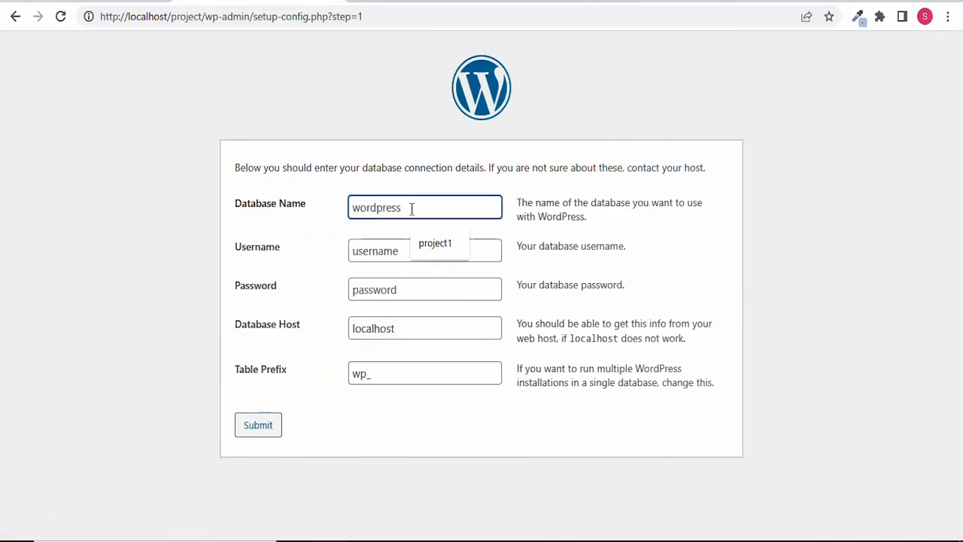
{"action": "type", "text": "project"}
{"action": "left_click", "coordinate": [385, 248]}
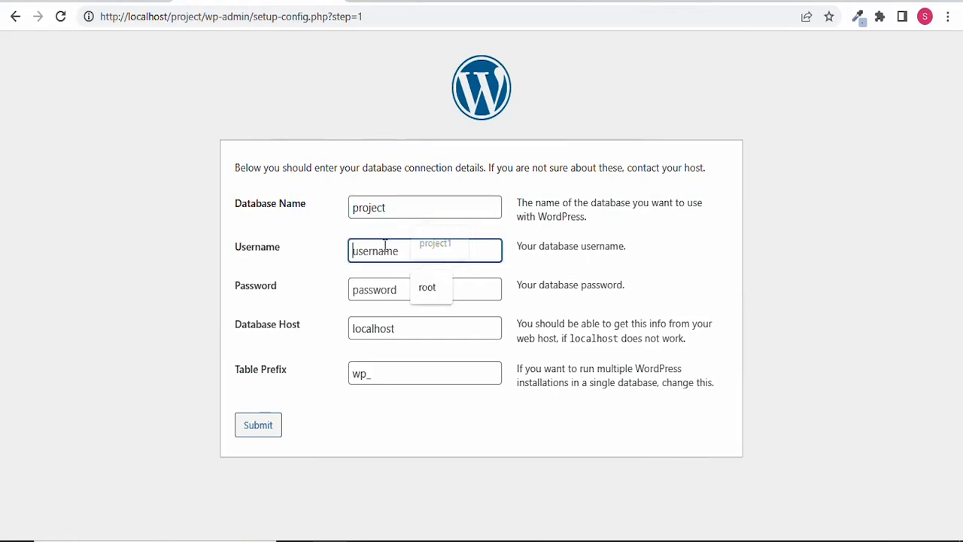
{"action": "type", "text": "root"}
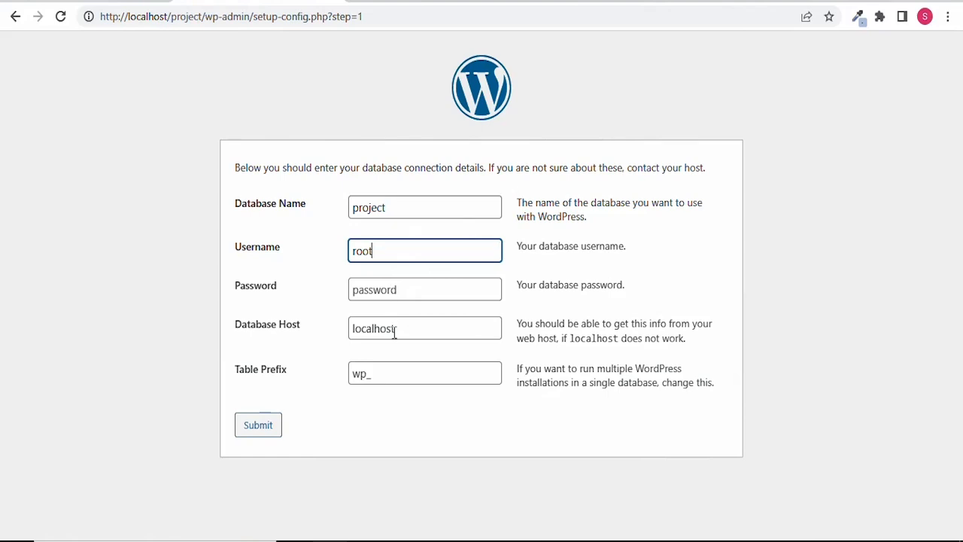
{"action": "left_click", "coordinate": [254, 435]}
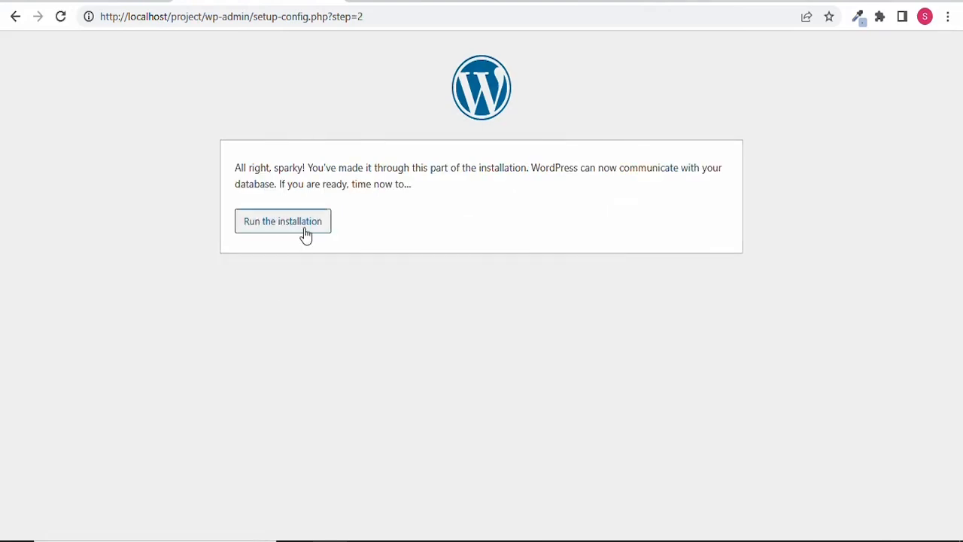
{"action": "left_click", "coordinate": [304, 227]}
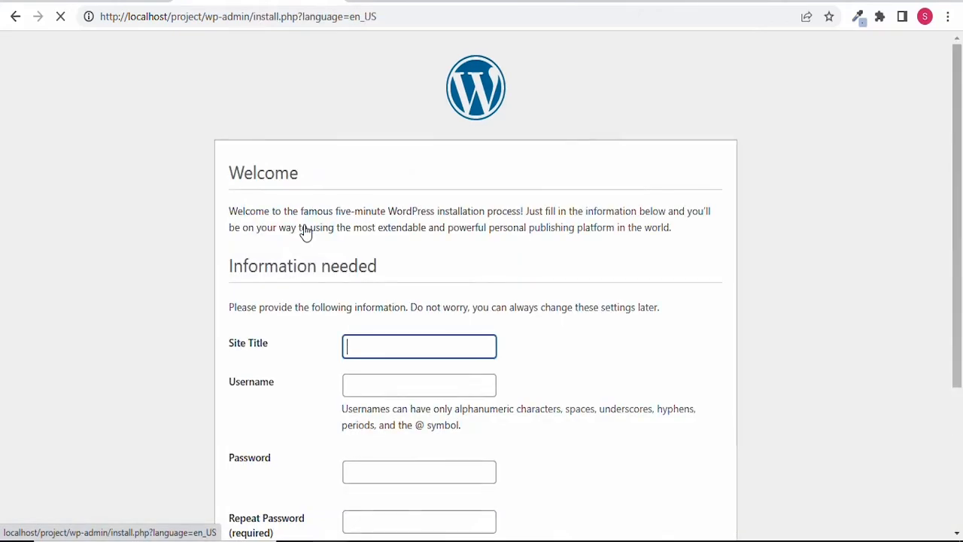
Set the site title to 'project' and the admin username to 'admin'.
{"action": "left_click", "coordinate": [384, 343]}
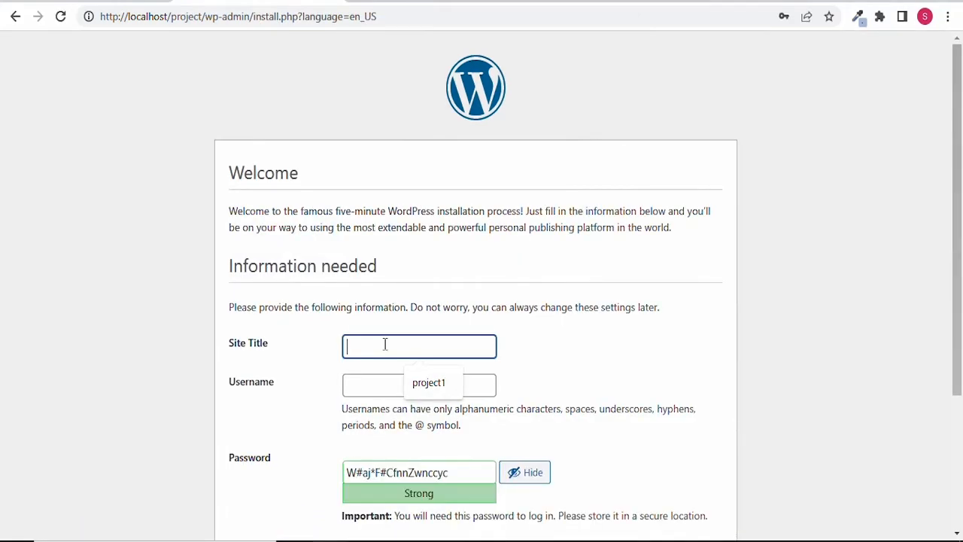
{"action": "type", "text": "project"}
{"action": "left_click", "coordinate": [373, 386]}
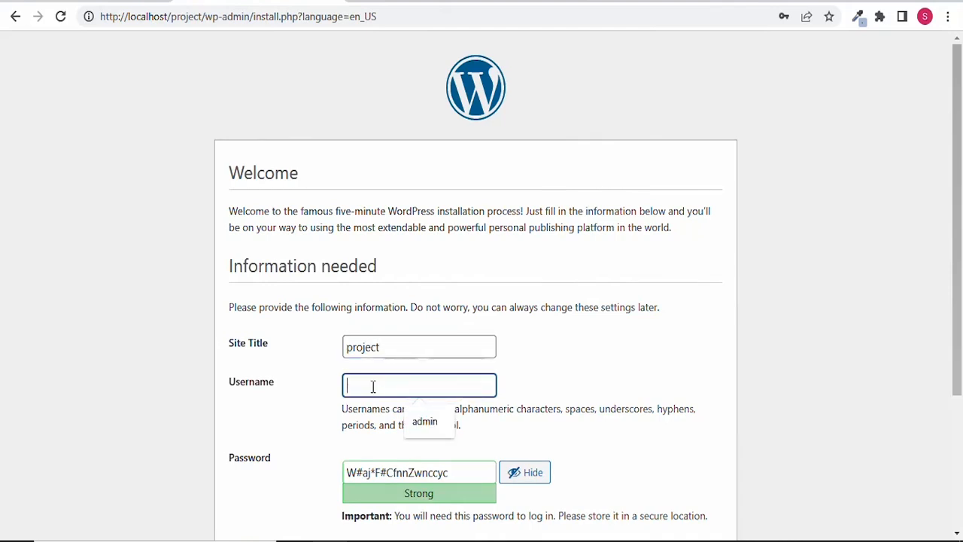
{"action": "type", "text": "admin"}
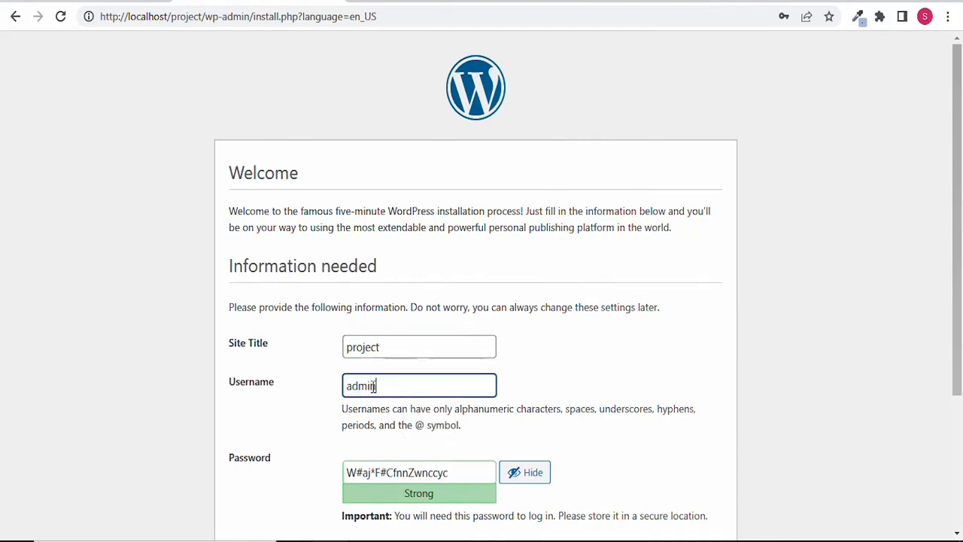
{"action": "left_click_drag", "start_coordinate": [956, 222], "coordinate": [958, 366]}
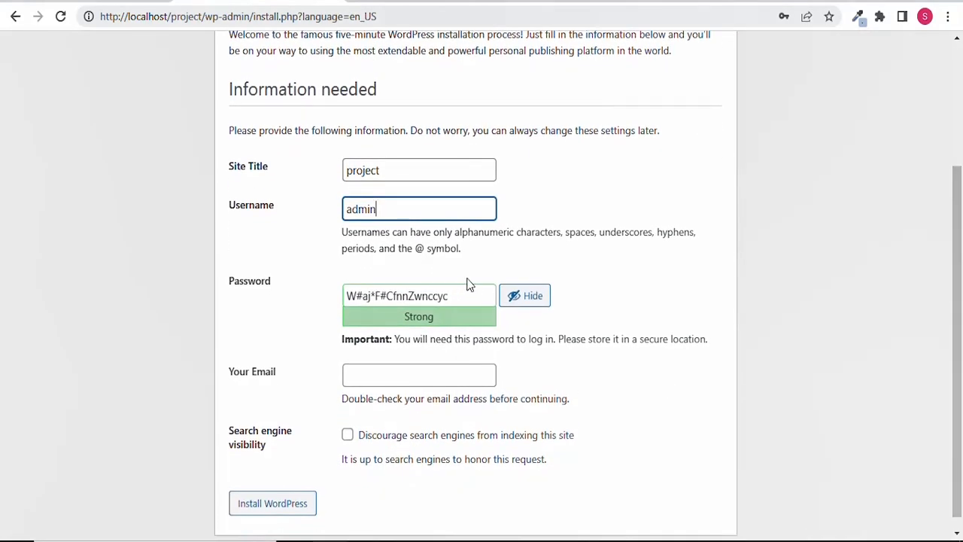
{"action": "left_click_drag", "start_coordinate": [460, 295], "coordinate": [343, 295]}
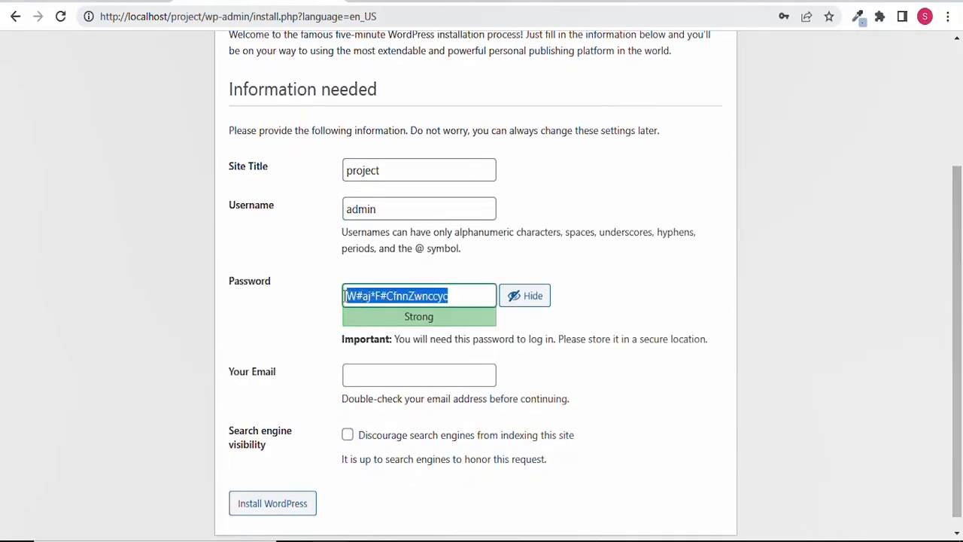
{"action": "key", "text": "BackSpace"}
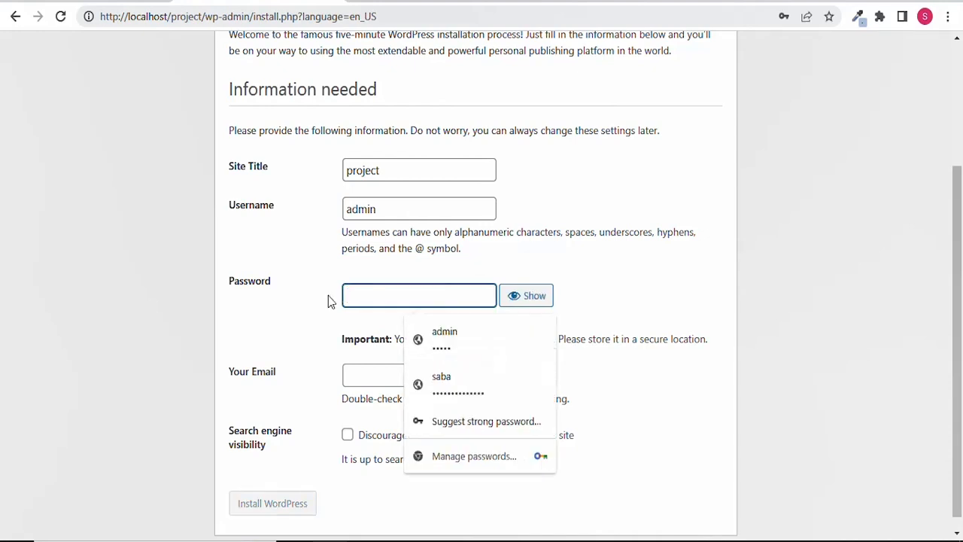
{"action": "type", "text": "admin"}
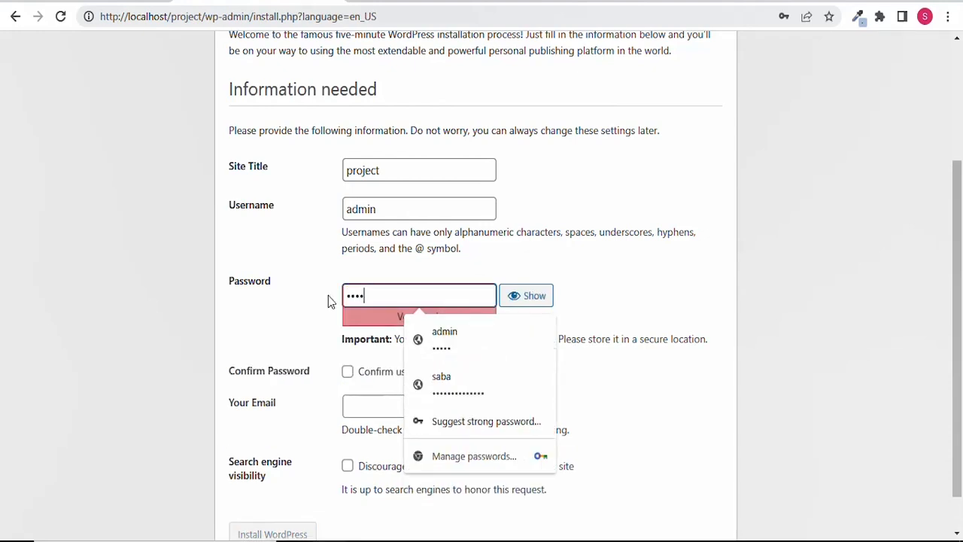
{"action": "left_click", "coordinate": [324, 308]}
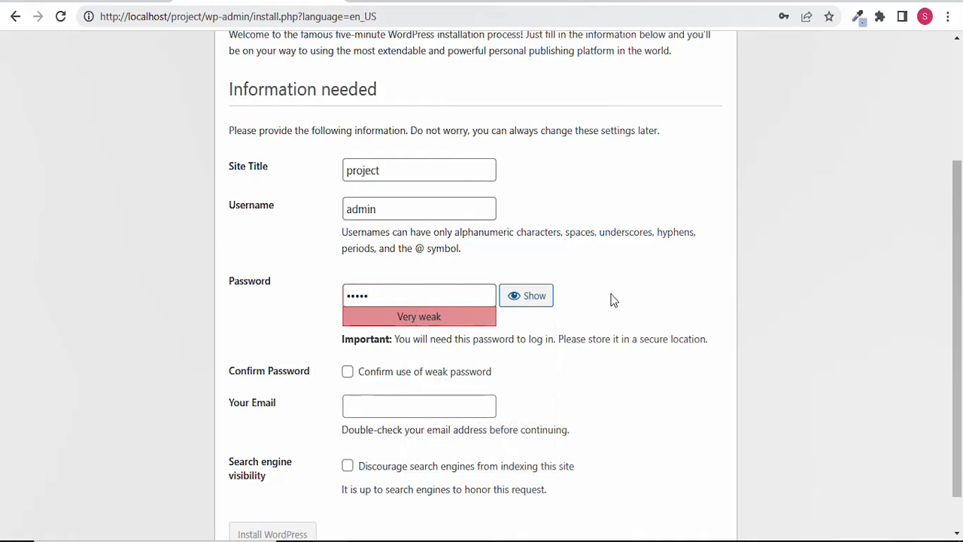
{"action": "left_click", "coordinate": [348, 371]}
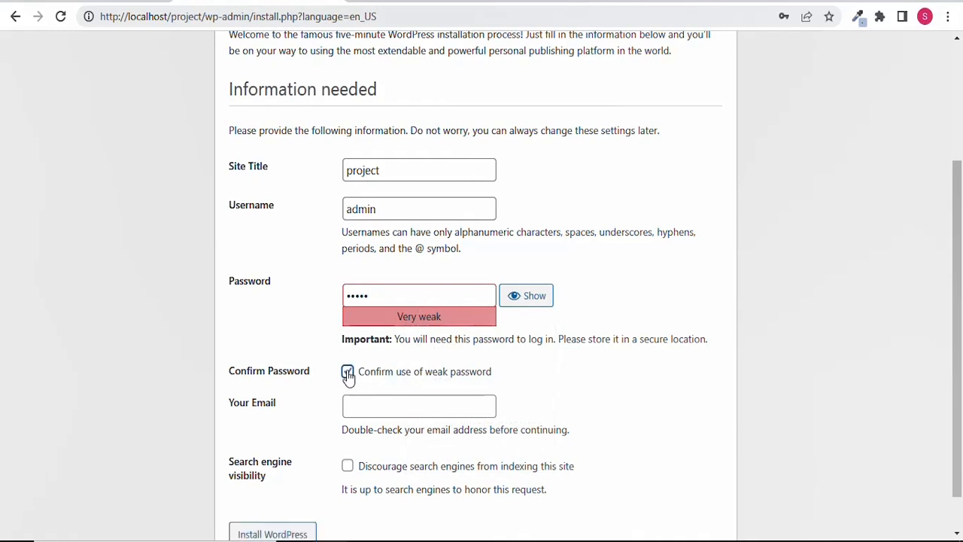
Enter the admin's e-mail address and install WordPress.
{"action": "left_click", "coordinate": [357, 403]}
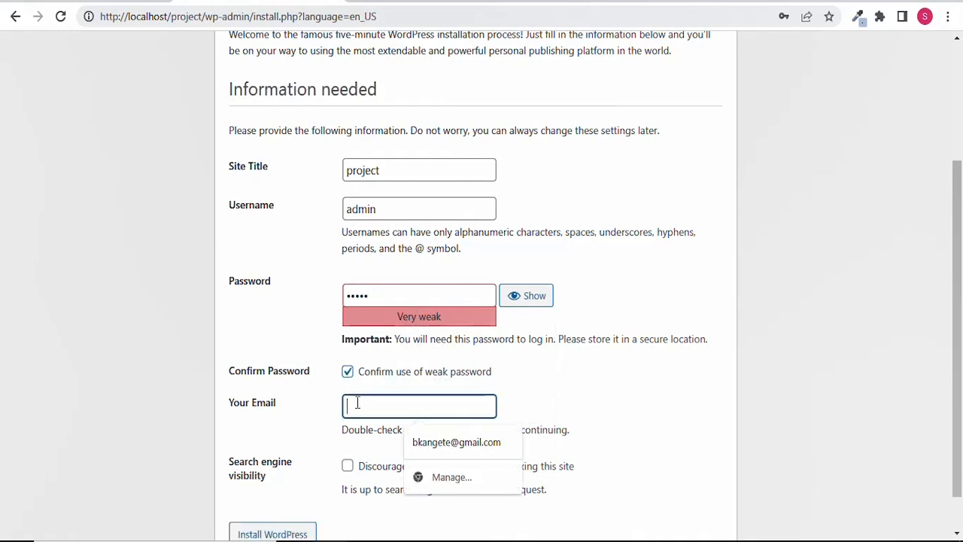
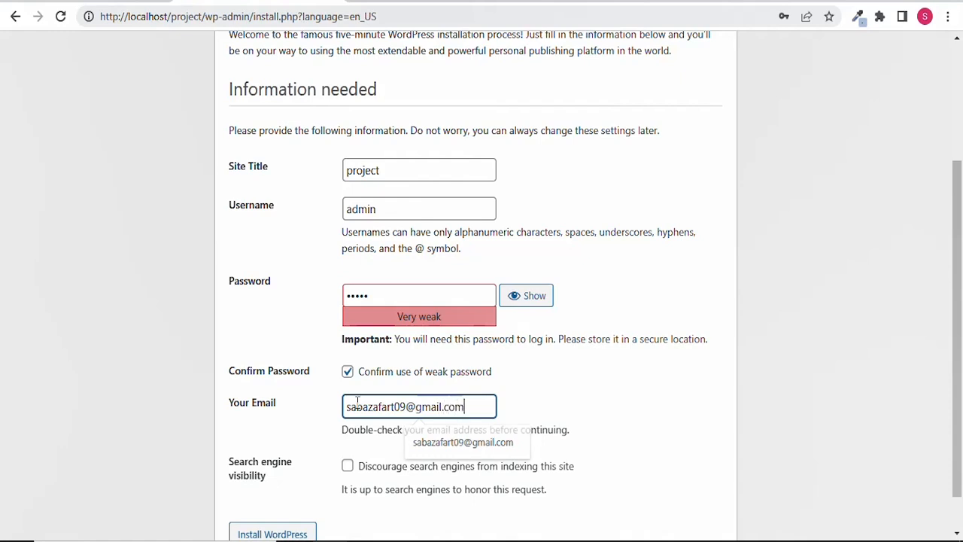
{"action": "left_click_drag", "start_coordinate": [952, 264], "coordinate": [959, 356]}
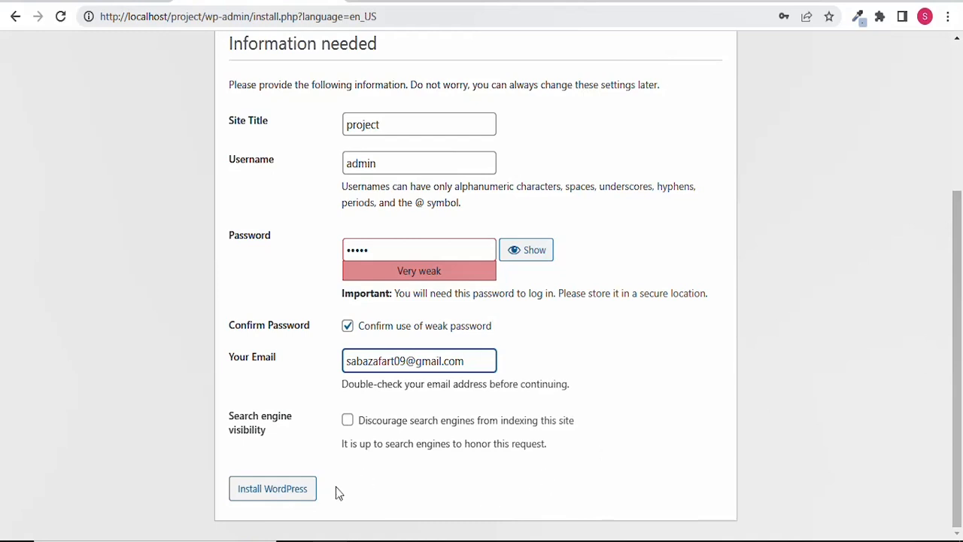
{"action": "left_click", "coordinate": [307, 494]}
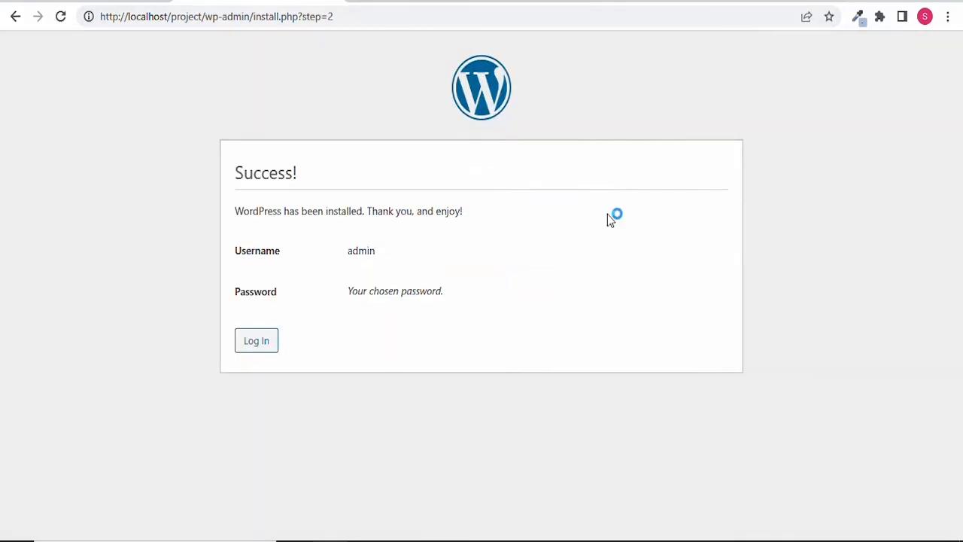
Log in as admin from the Success page with Remember Me ticked.
{"action": "left_click", "coordinate": [266, 348]}
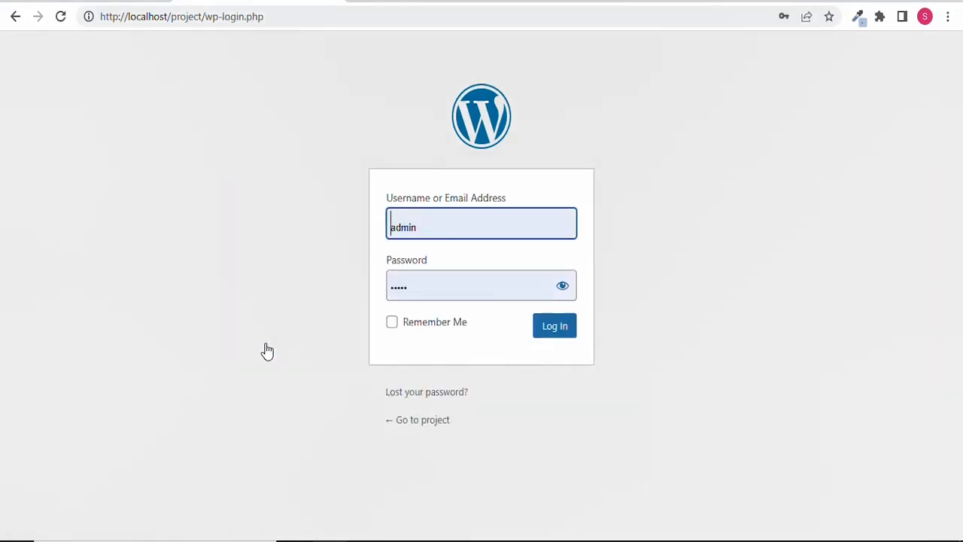
{"action": "left_click", "coordinate": [399, 325]}
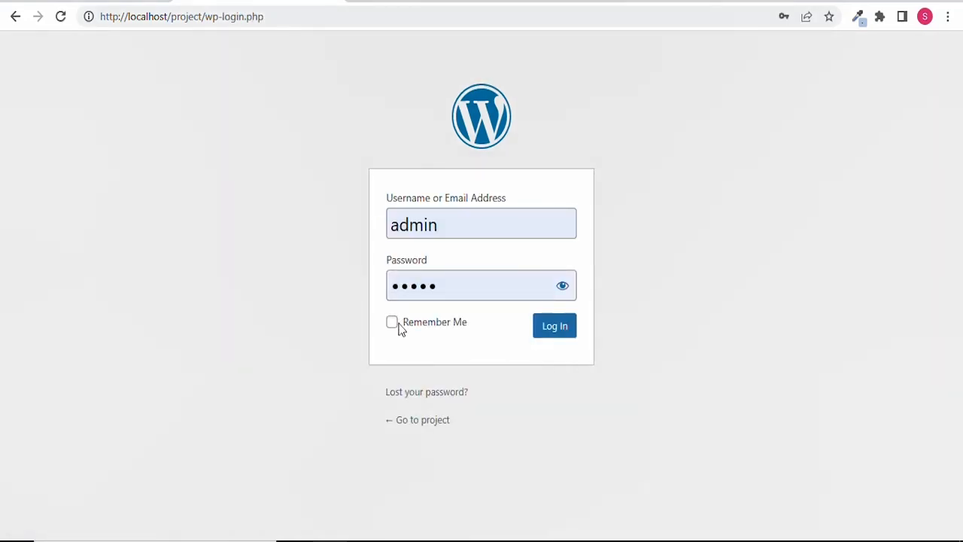
{"action": "left_click", "coordinate": [392, 325]}
{"action": "left_click", "coordinate": [549, 331]}
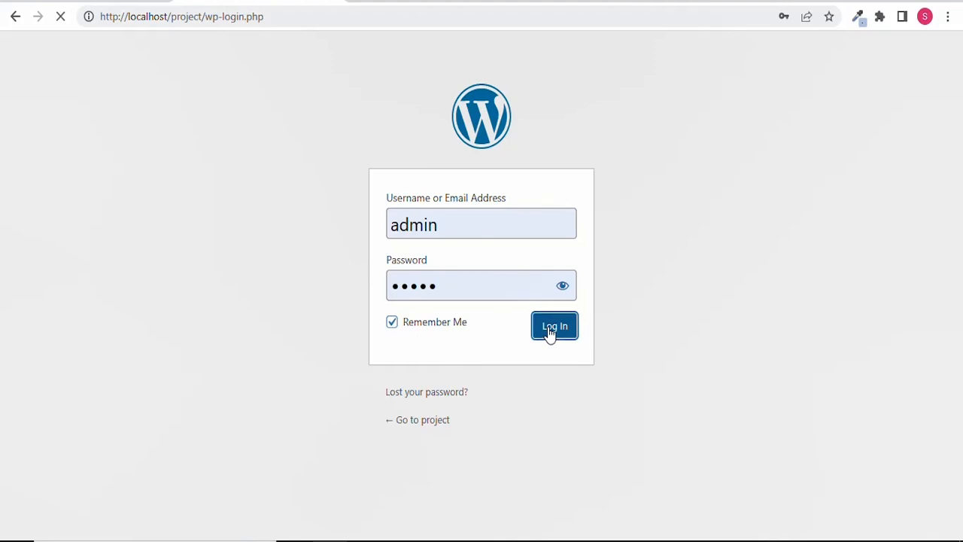